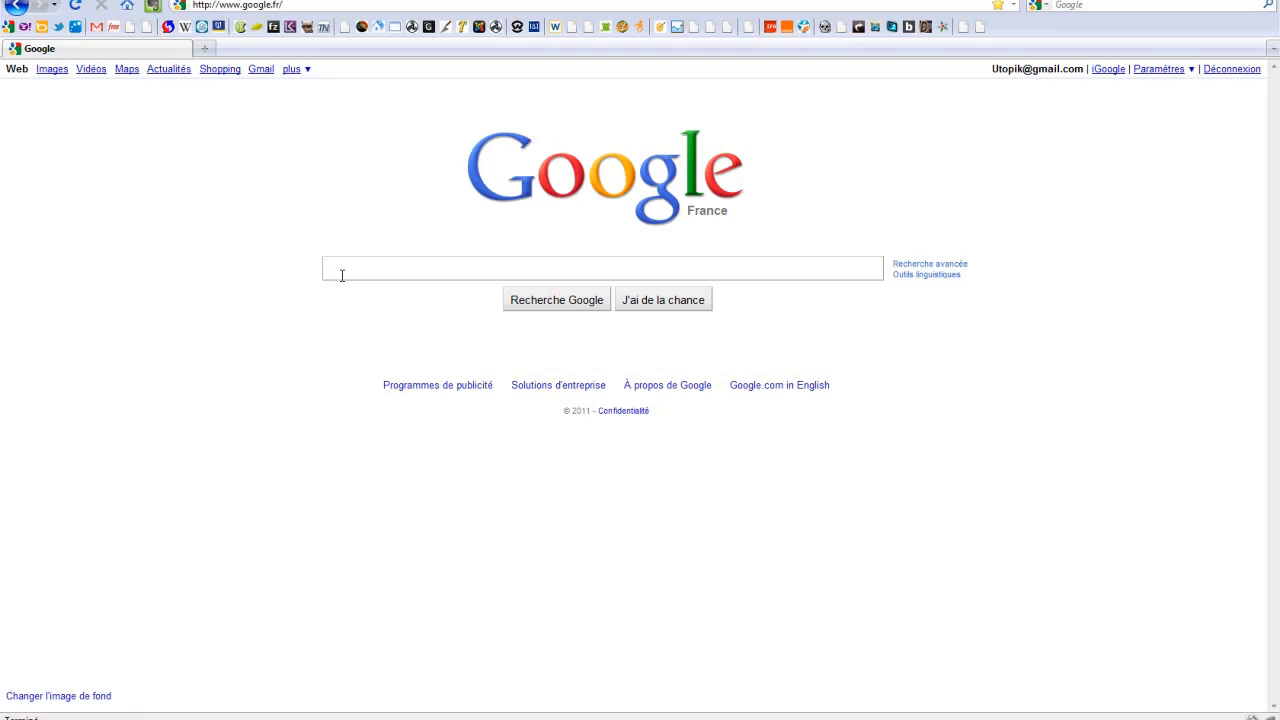
Step: Search Google for "sardu" and open the official SARDU - Shardana Antivirus Rescue Disk Utility website
text(sard)
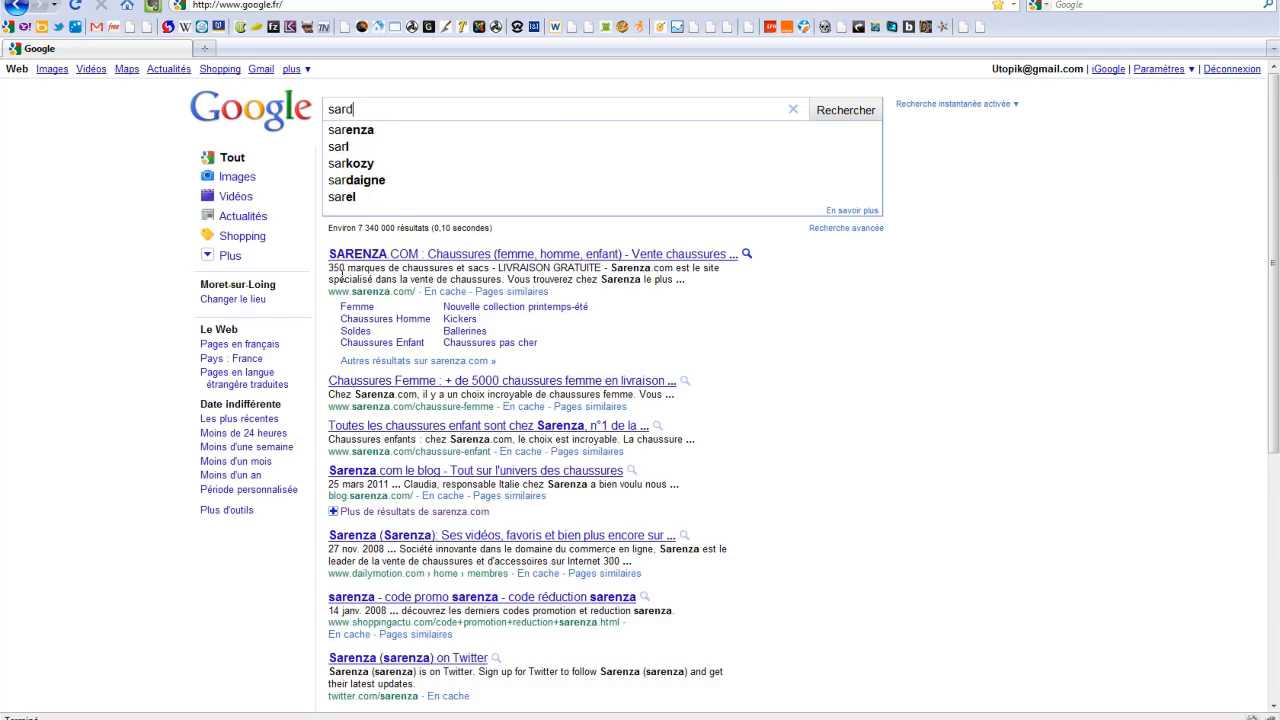
text(u)
key(Return)
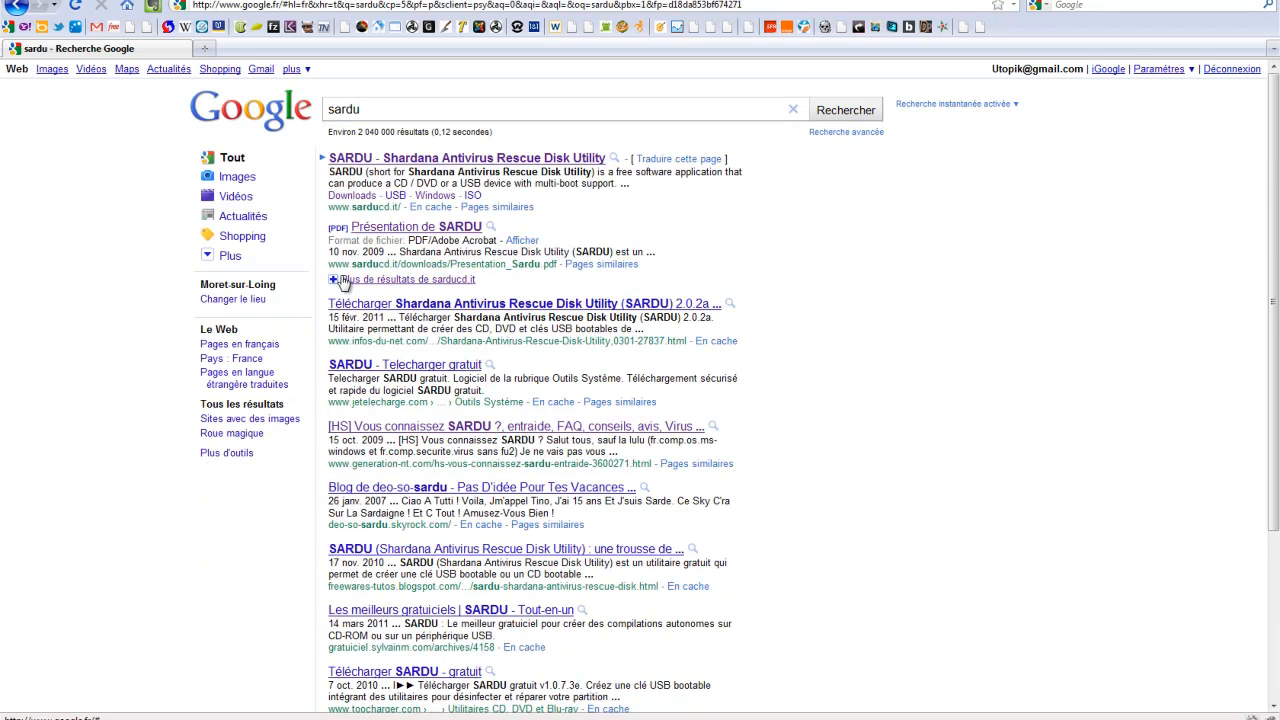
click(422, 160)
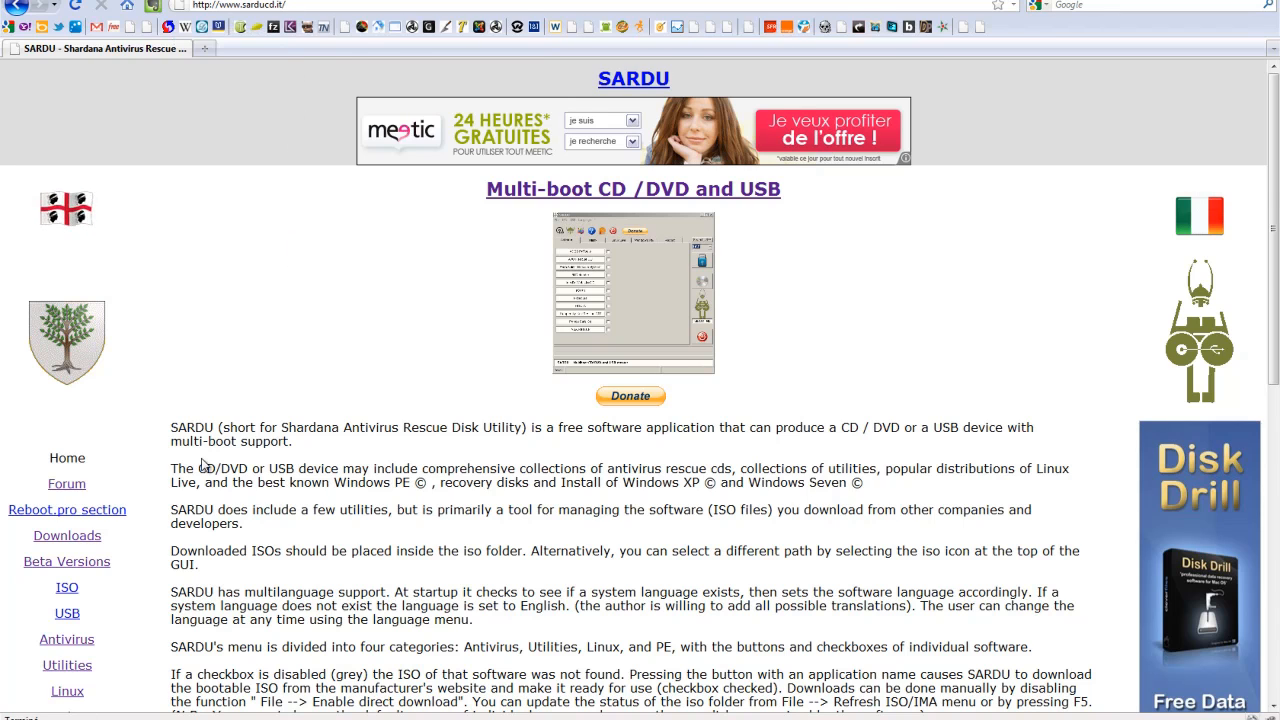
Step: Review the site's lists of supported ISOs for Antivirus, Utility, Linux and Windows
scroll(198, 470, down, 2)
click(78, 556)
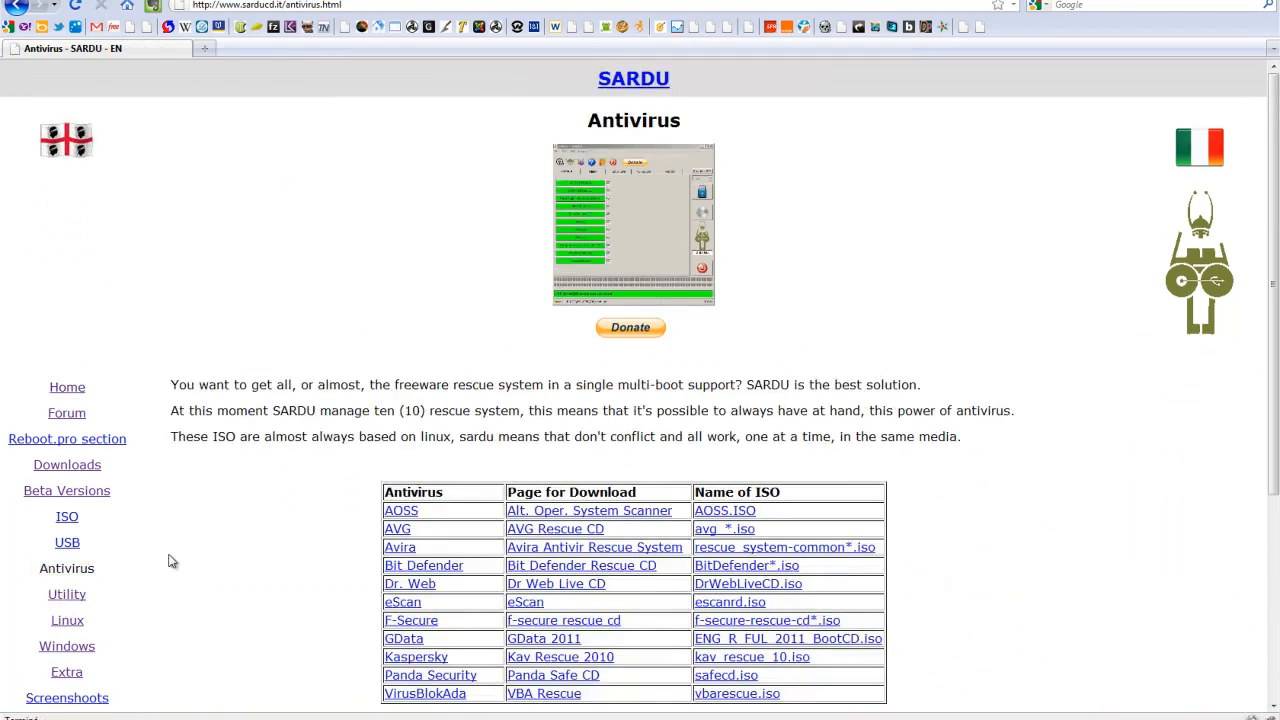
scroll(230, 540, down, 2)
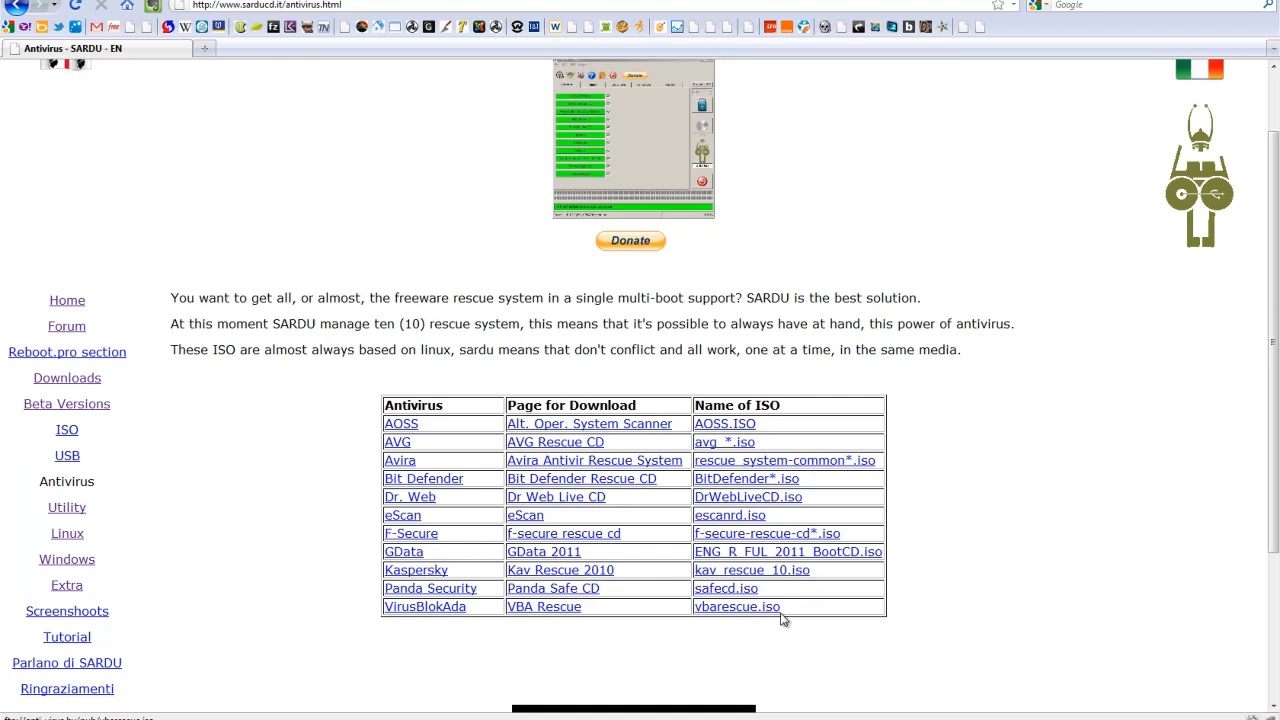
click(82, 516)
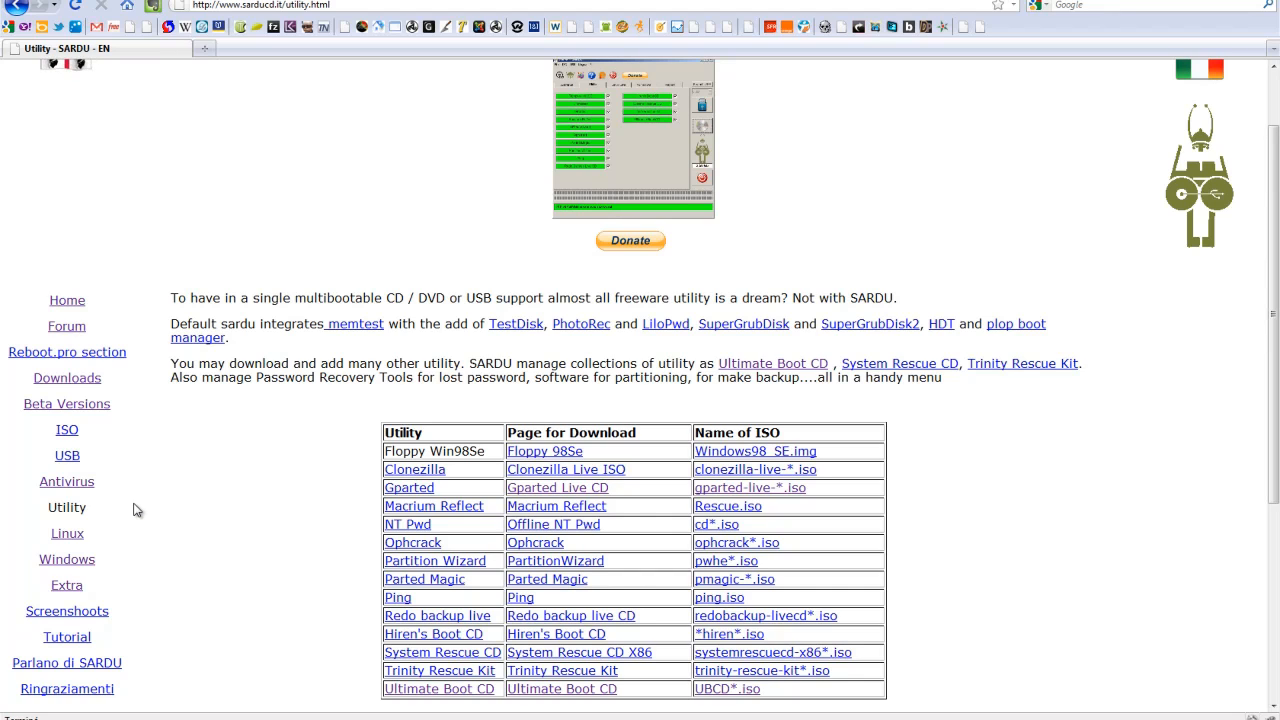
click(67, 533)
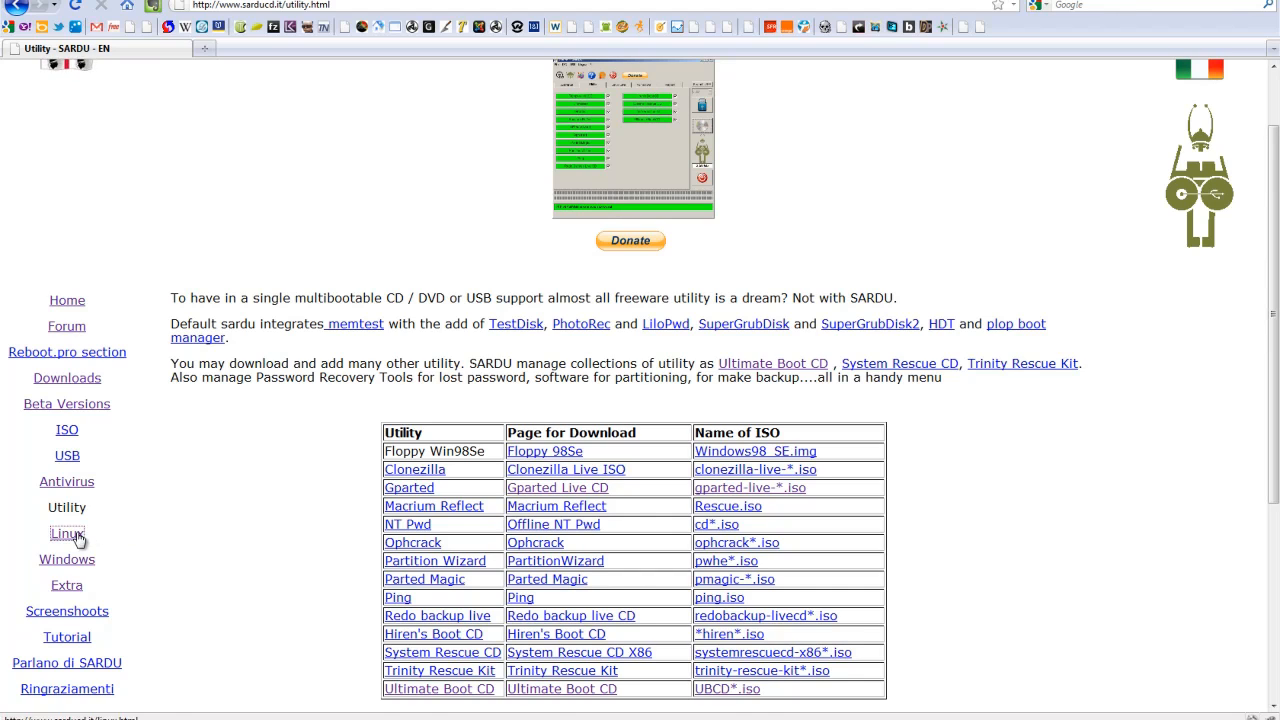
scroll(270, 487, down, 2)
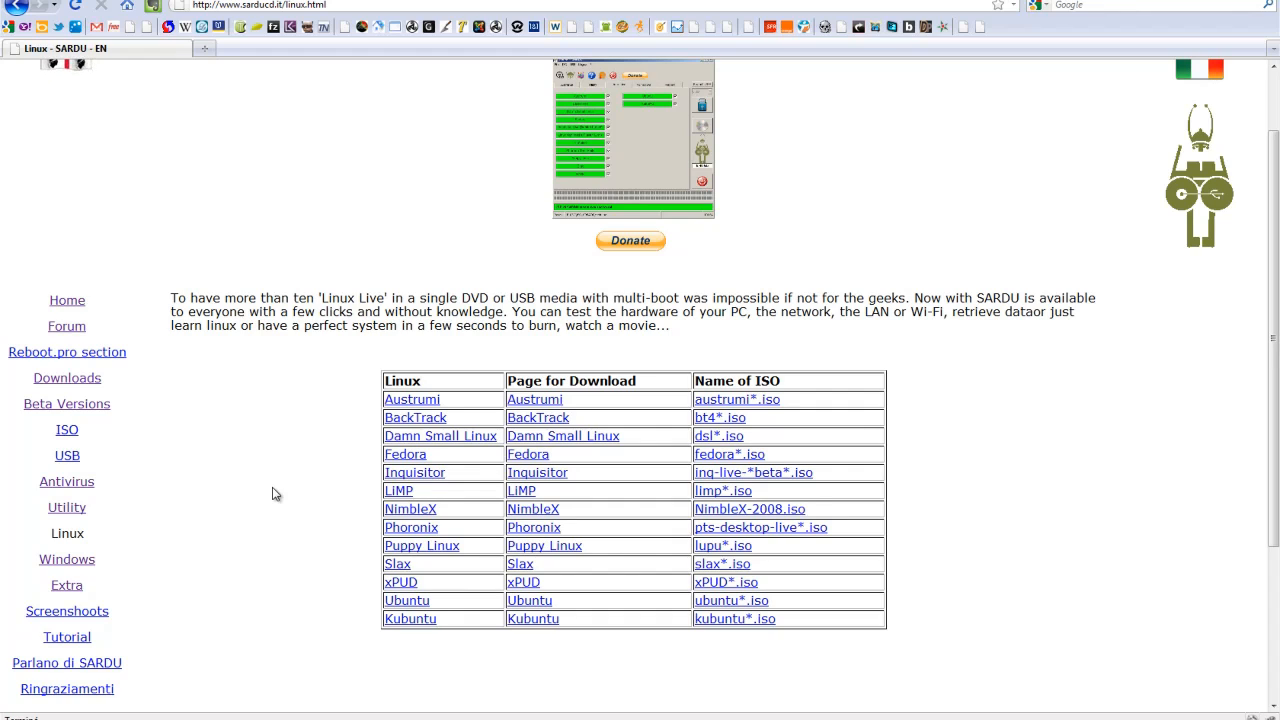
click(89, 560)
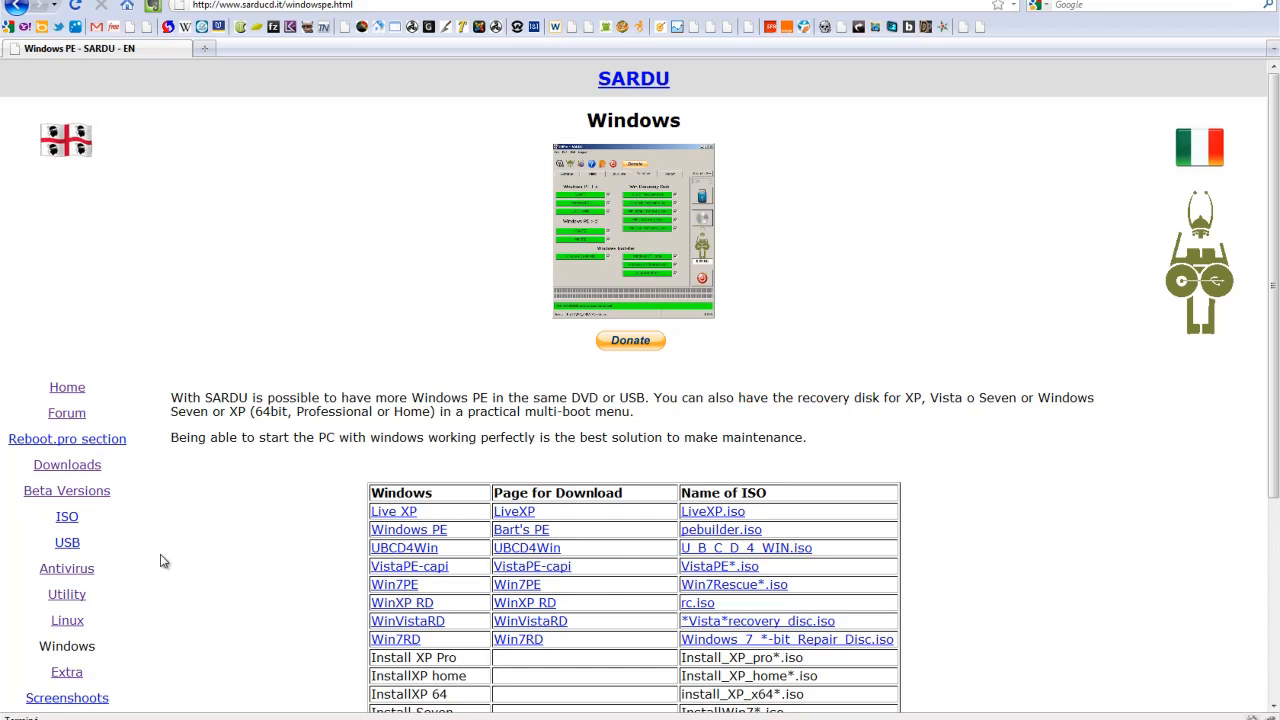
Step: Download SARDU 2.0.2c from the site's downloads page, saving SARDU_2.0.2c.zip to disk
click(80, 467)
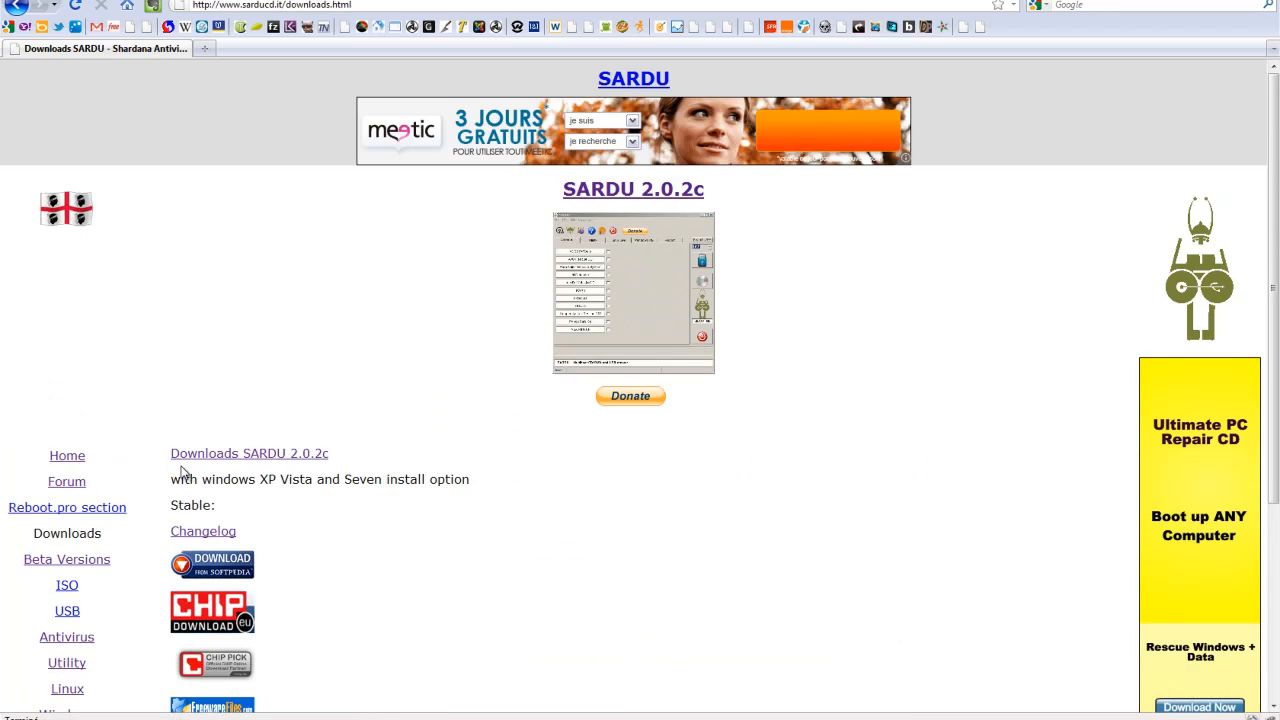
click(249, 452)
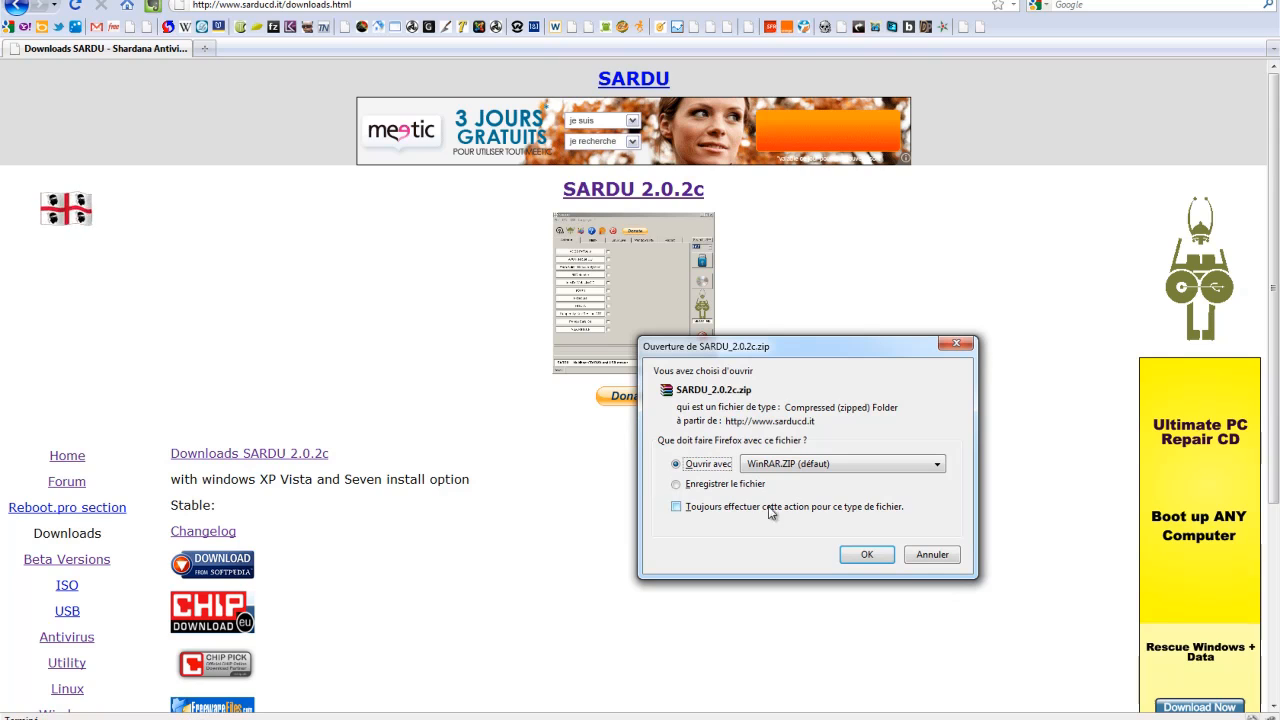
click(730, 485)
click(866, 554)
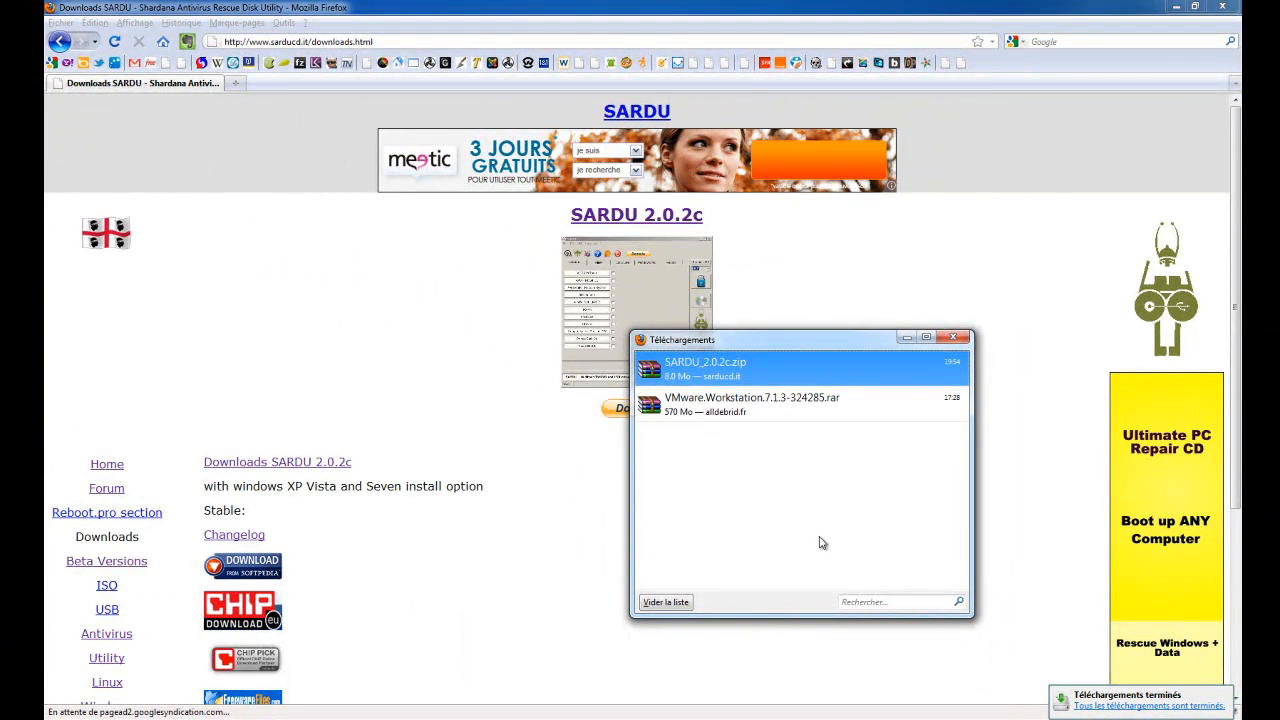
Step: Show the downloaded SARDU_2.0.2c.zip in its containing folder and extract it to a SARDU_2.0.2c subfolder
right_click(819, 373)
click(822, 543)
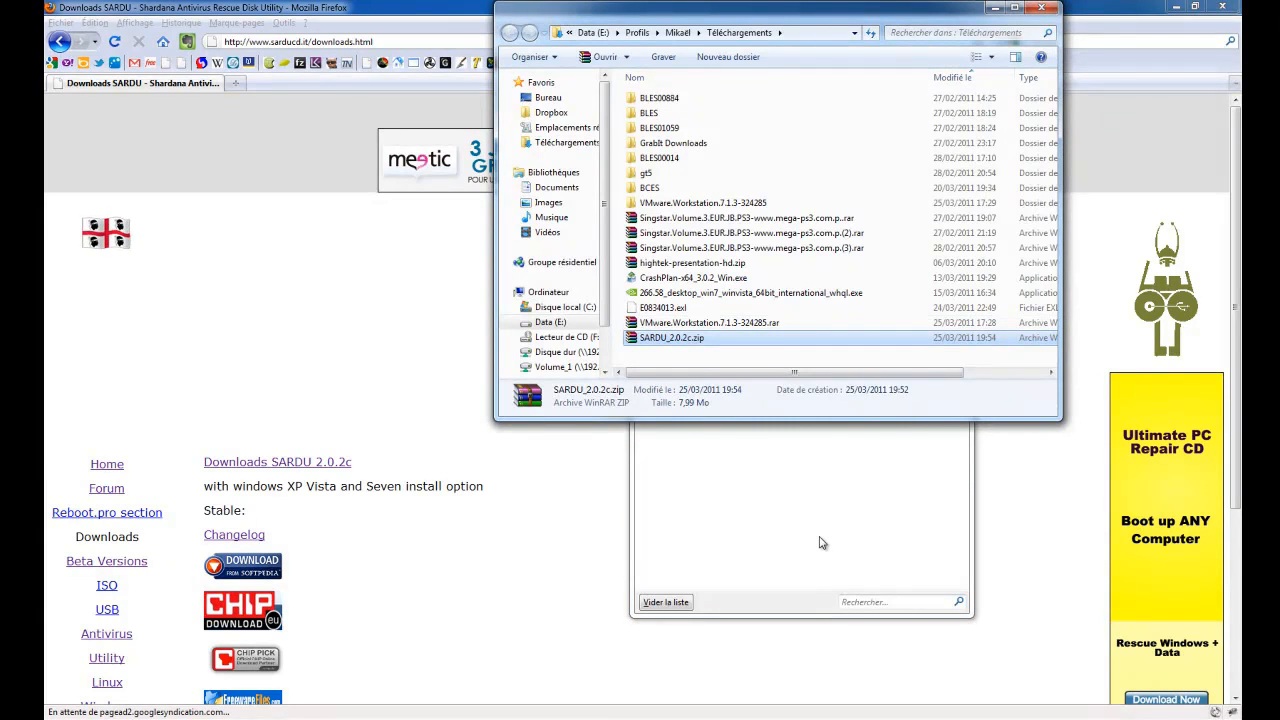
key(Menu)
key(Down)
key(Down)
key(Down)
key(Down)
key(Up)
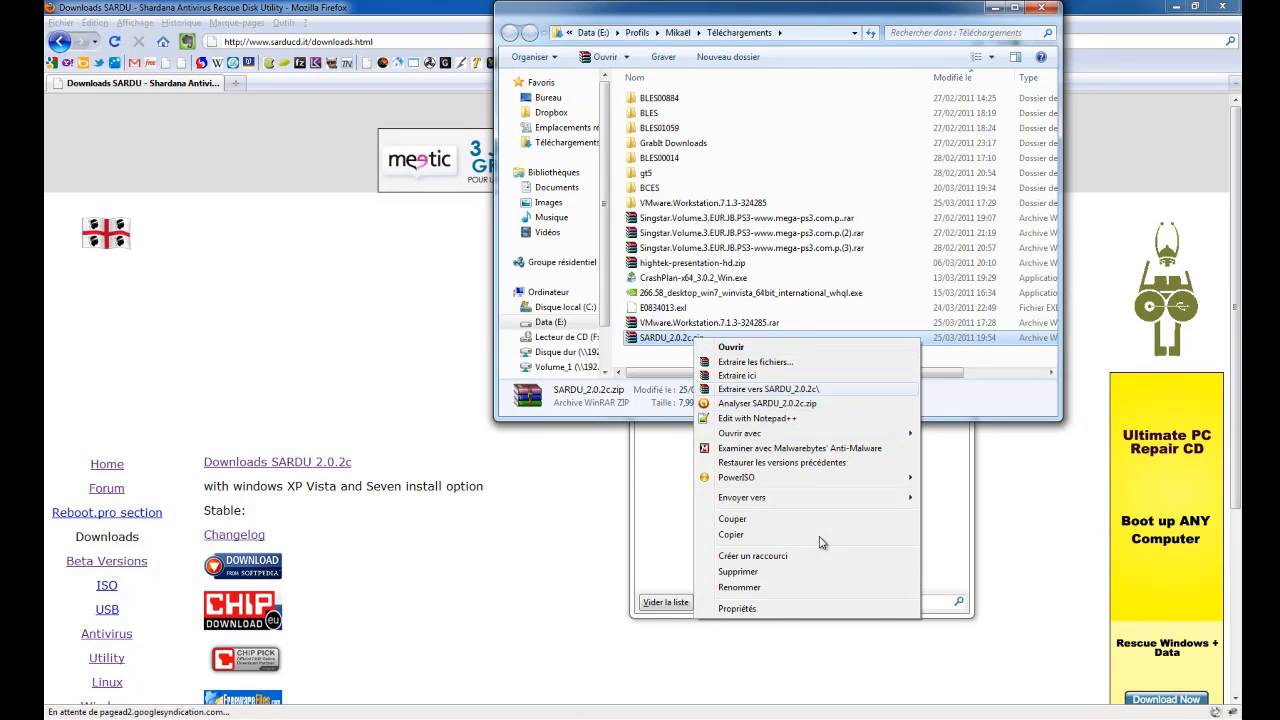
key(Return)
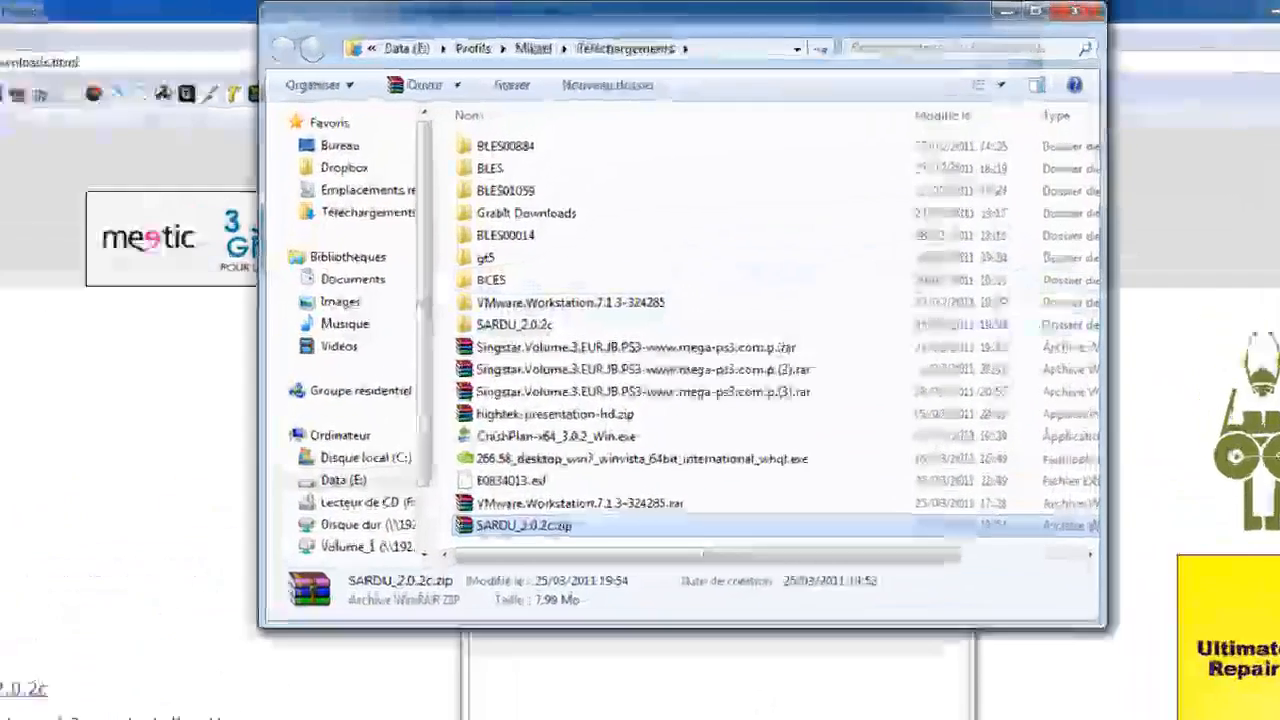
Step: Open the extracted SARDU_2.0.2c folder and launch the 64-bit program sardu_x64.exe
key(Up)
key(Up)
key(Up)
key(Up)
key(Up)
key(Up)
key(Up)
key(Up)
key(Up)
key(Return)
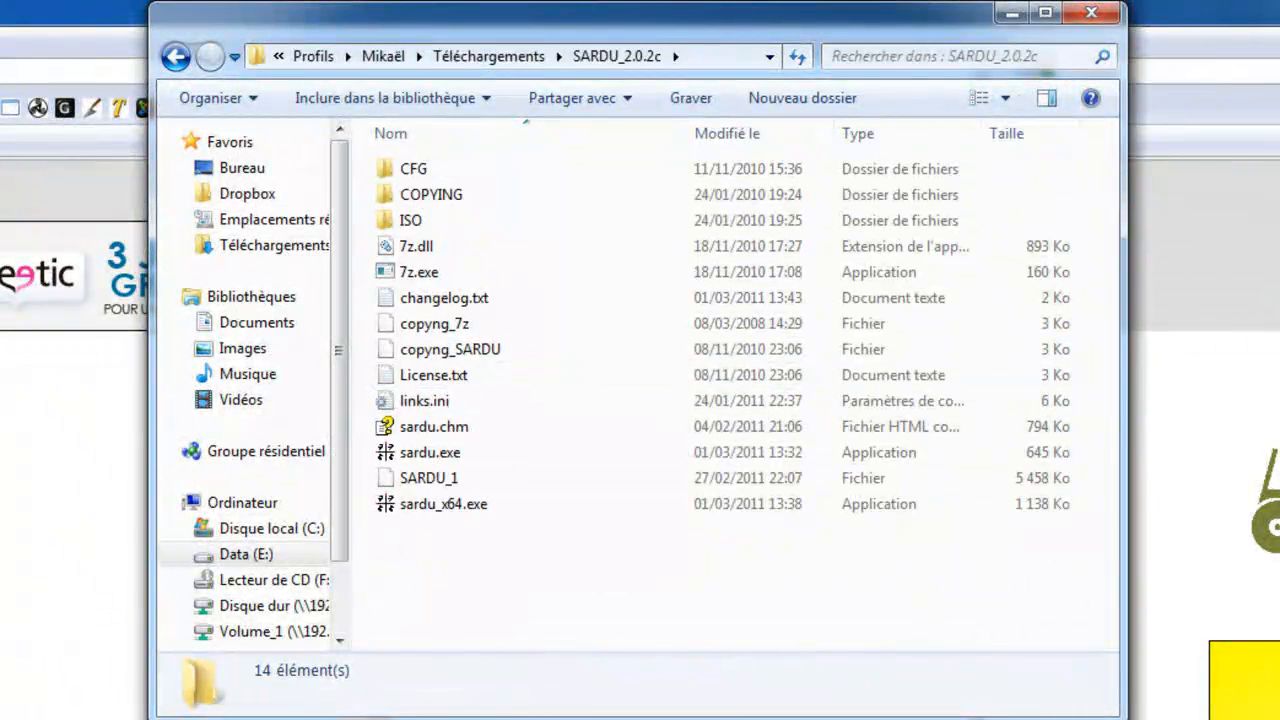
click(443, 504)
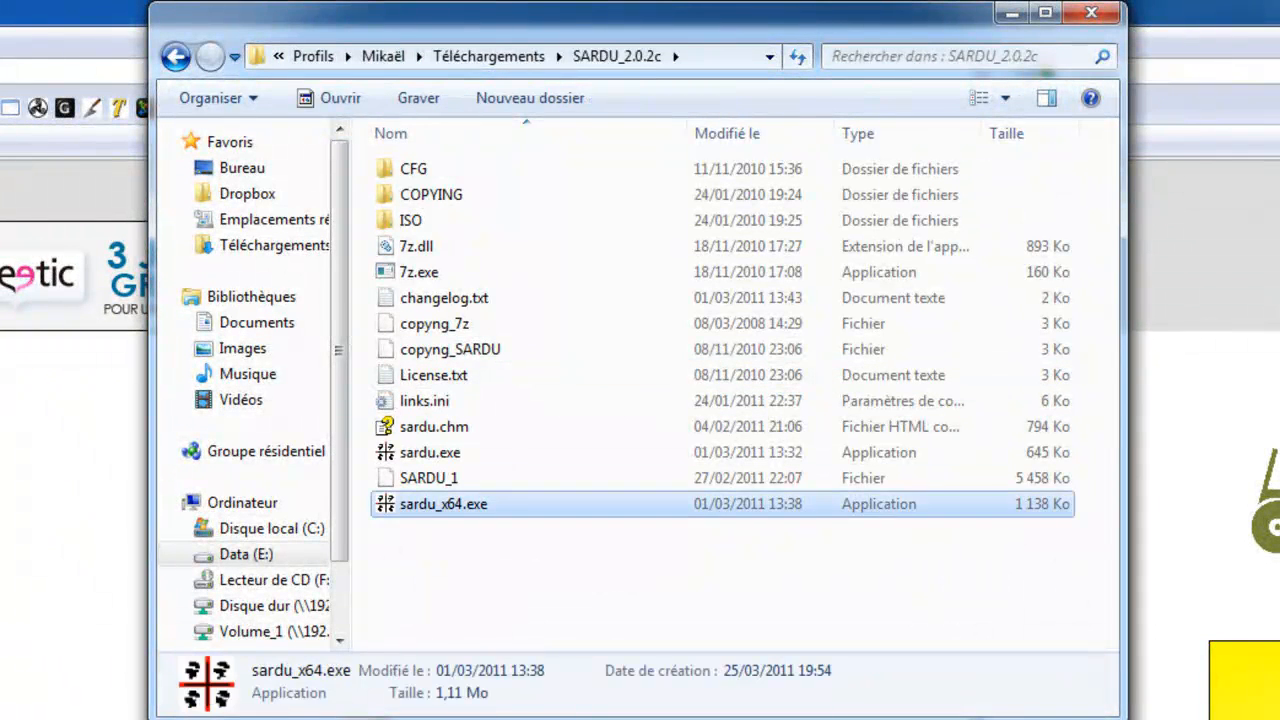
click(430, 453)
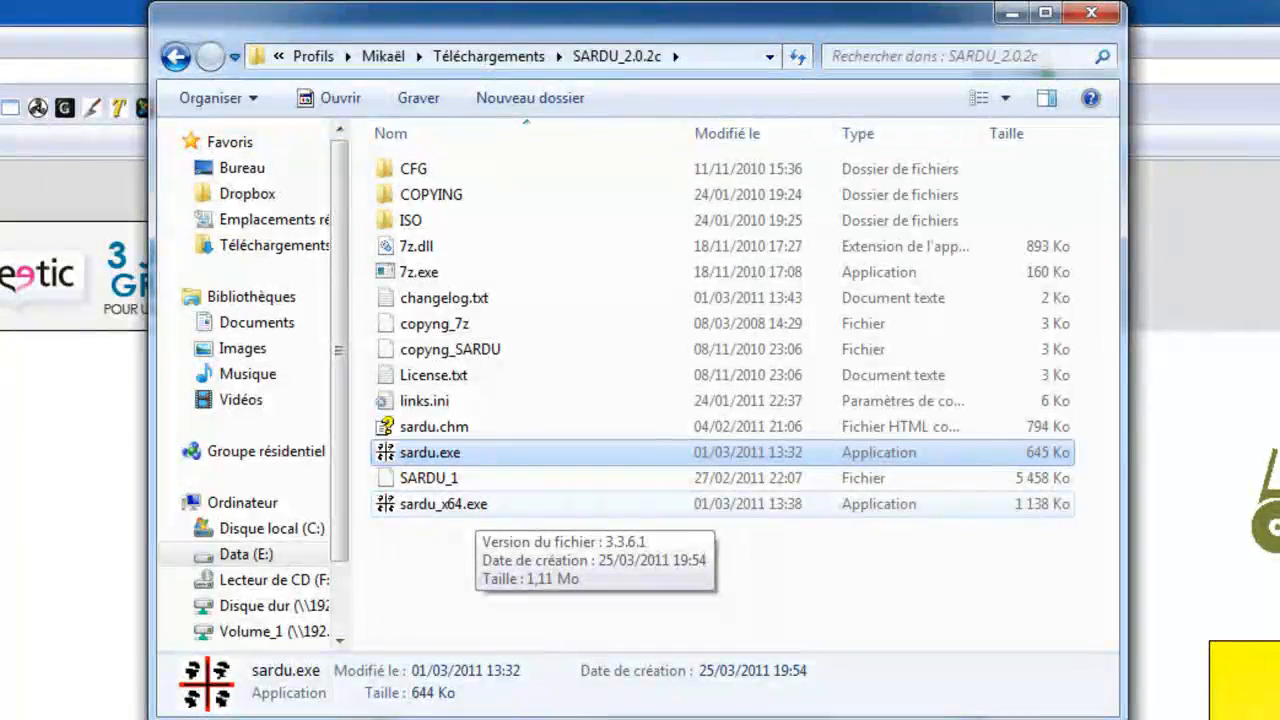
double_click(474, 504)
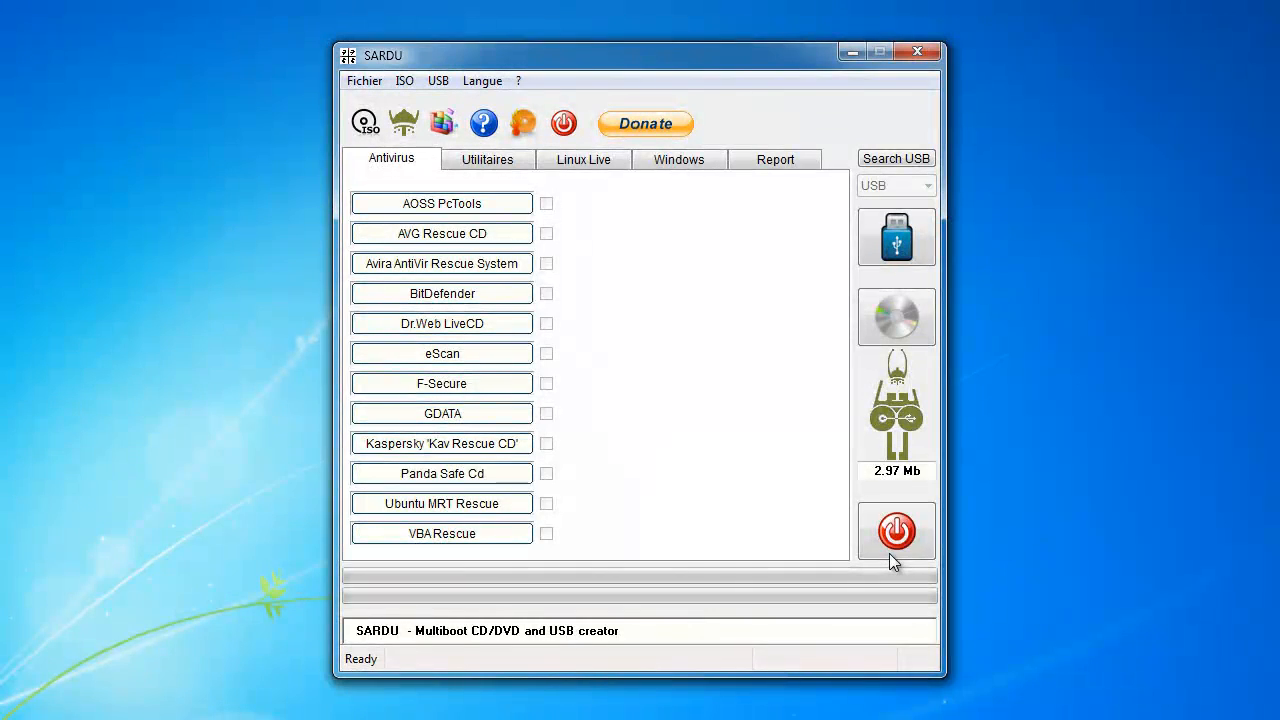
Step: Look through SARDU's Utilitaires, Linux Live, Windows and Report categories
click(487, 160)
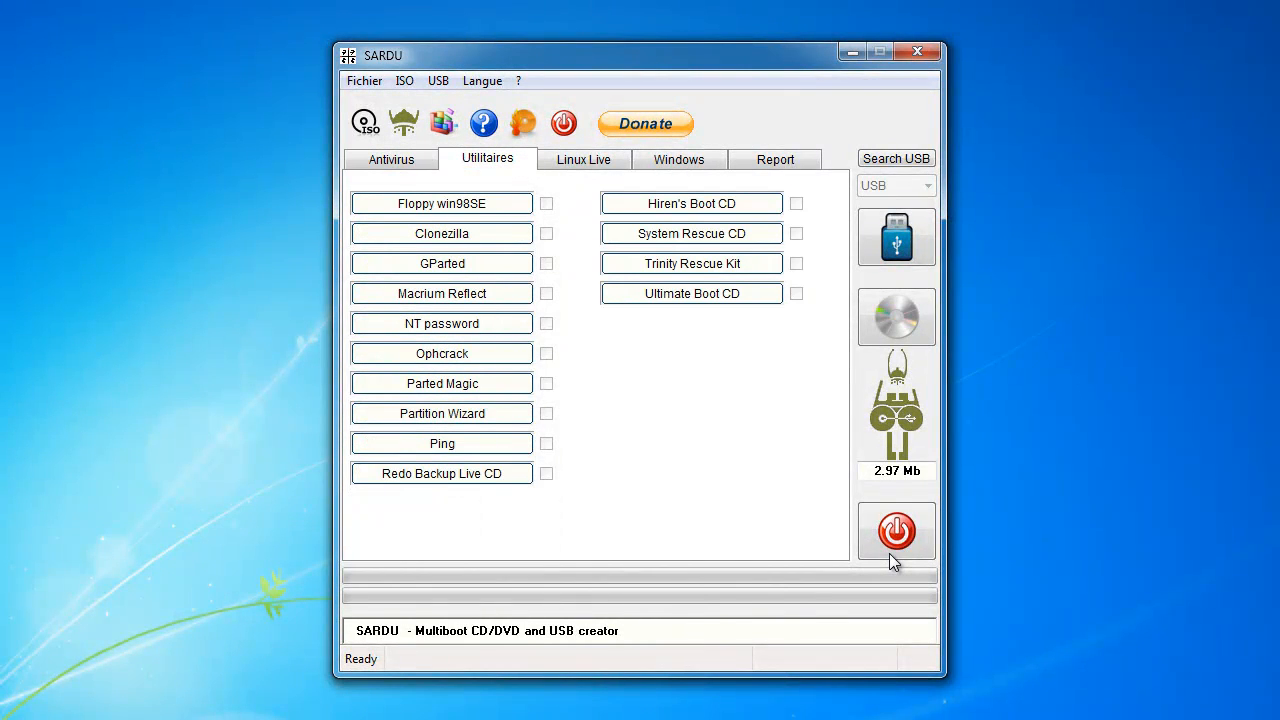
click(583, 160)
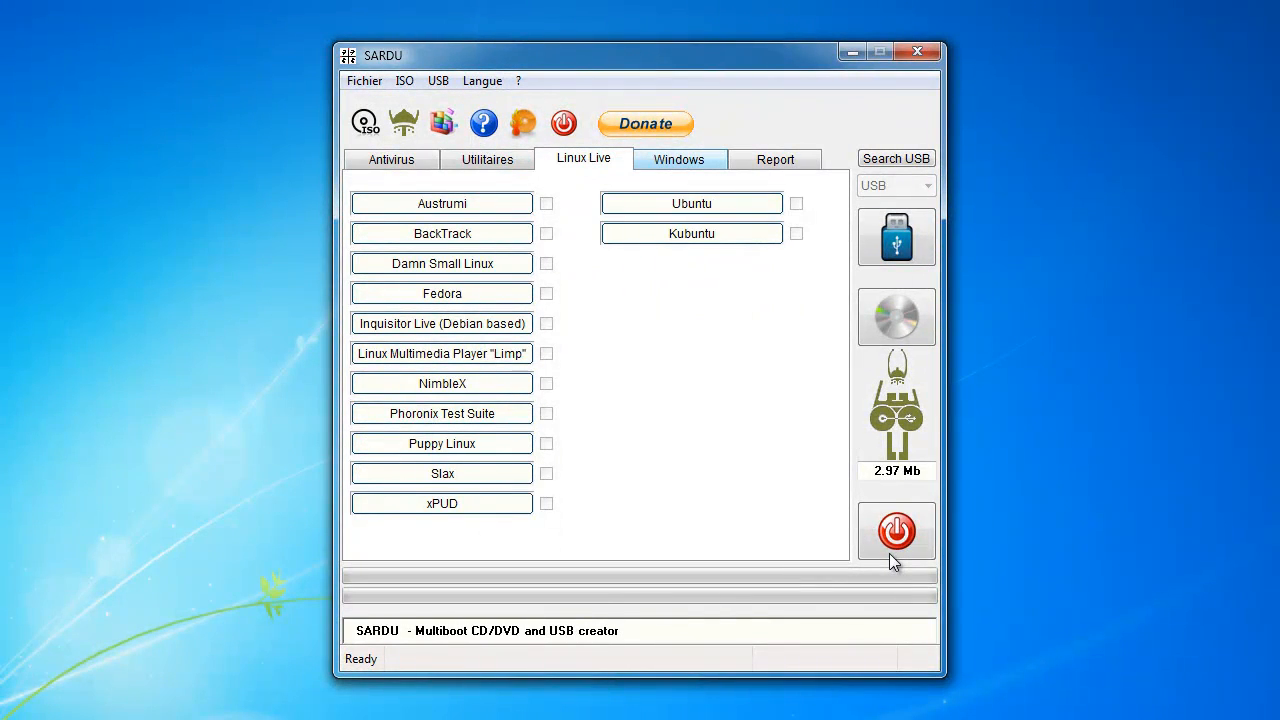
click(679, 160)
click(775, 160)
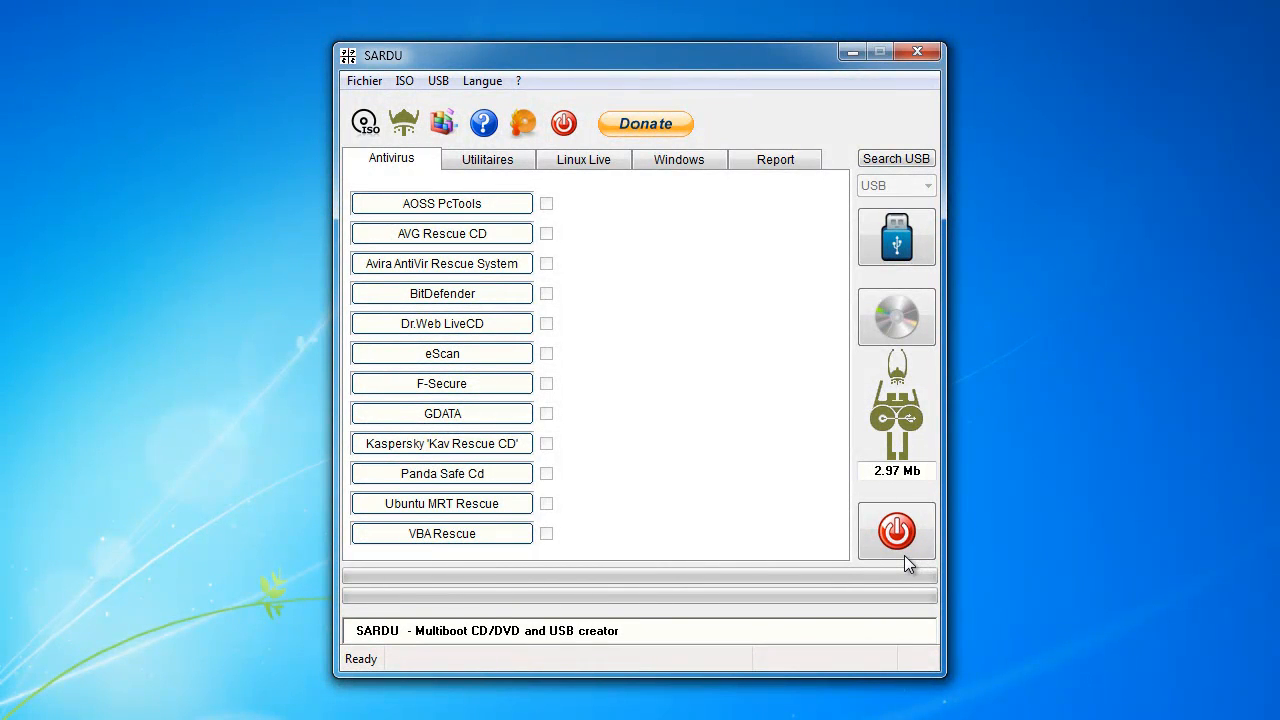
Step: Download the Dr.Web LiveCD ISO from the antivirus category
key(Tab)
key(Return)
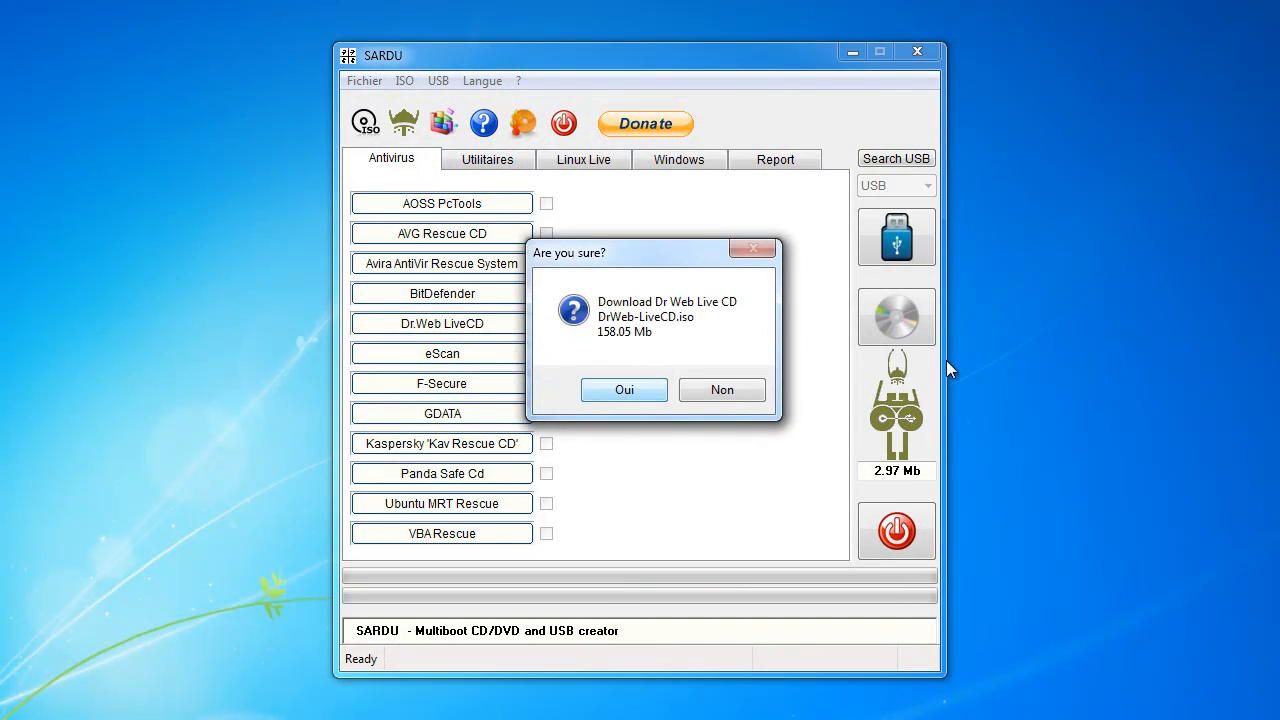
key(Return)
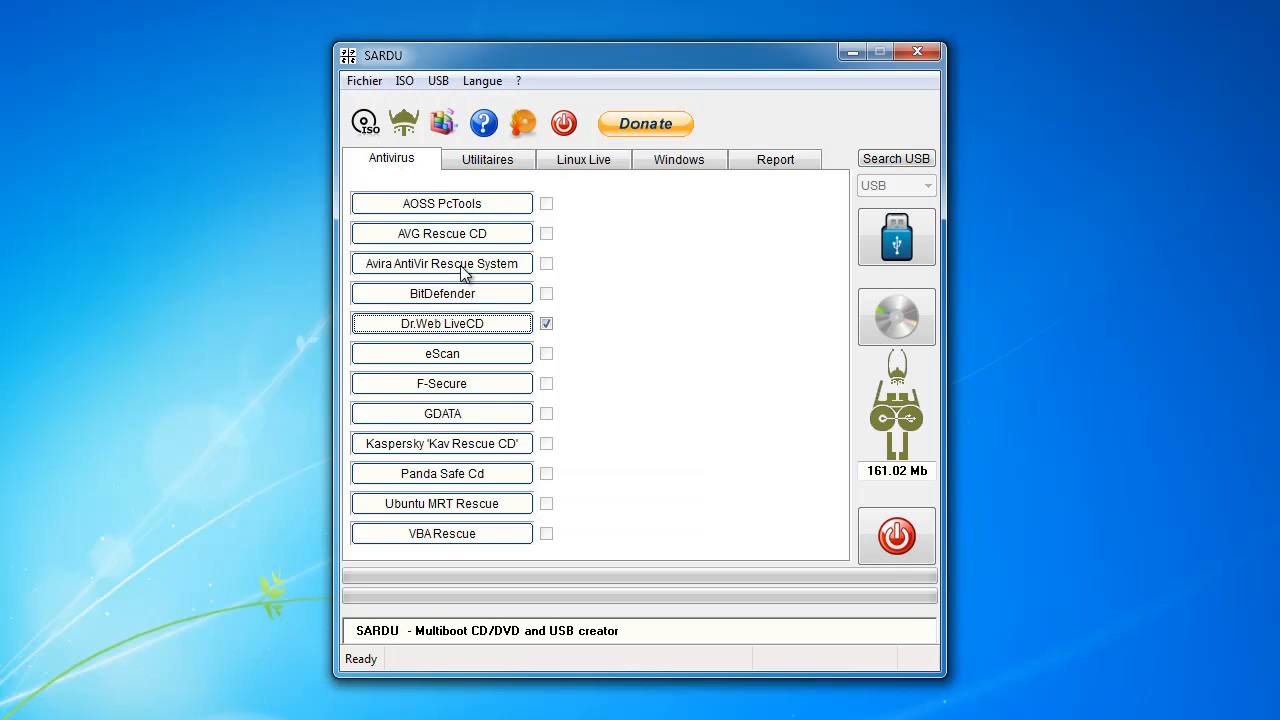
Step: Download the Ping and NT password images from the utilities category
key(ctrl+Tab)
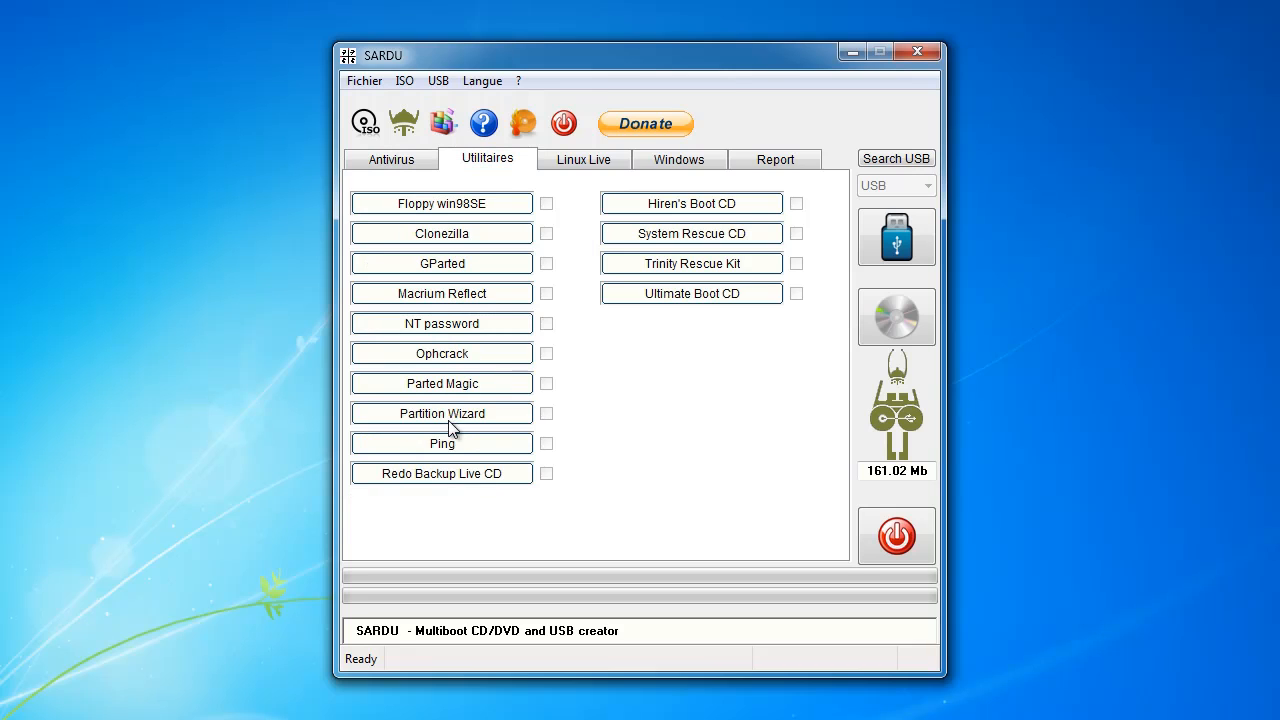
click(500, 443)
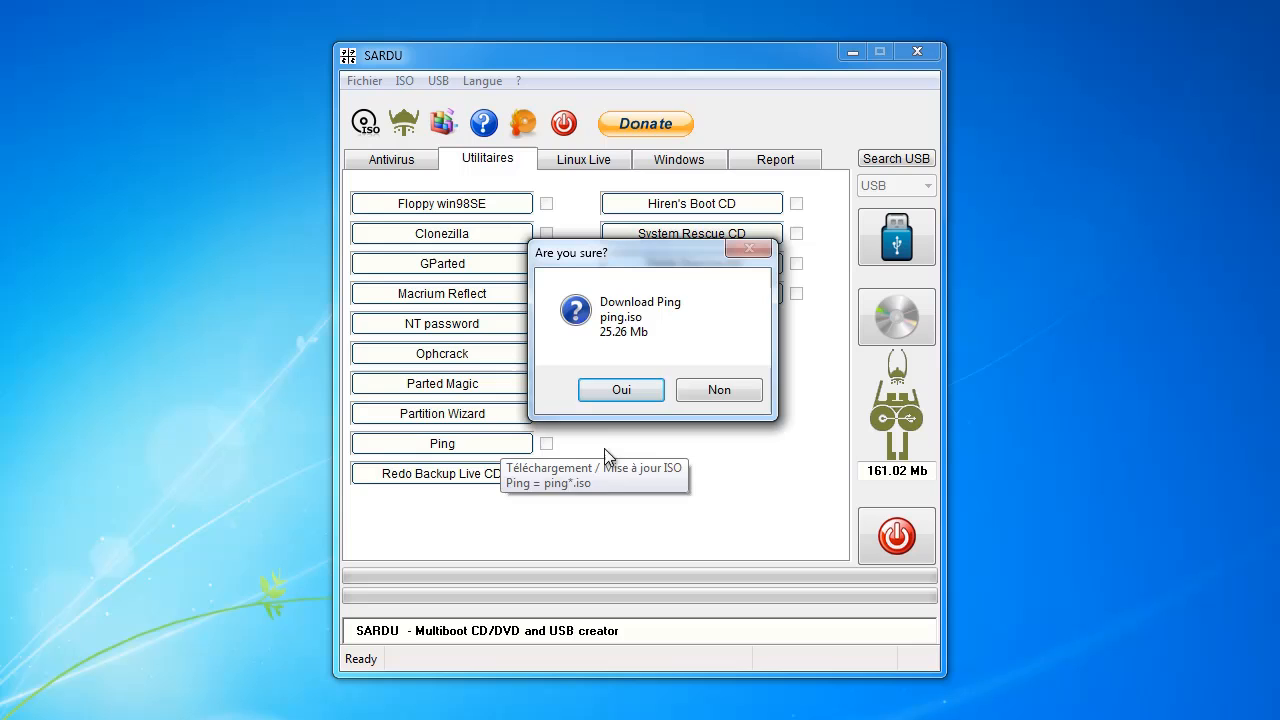
click(594, 391)
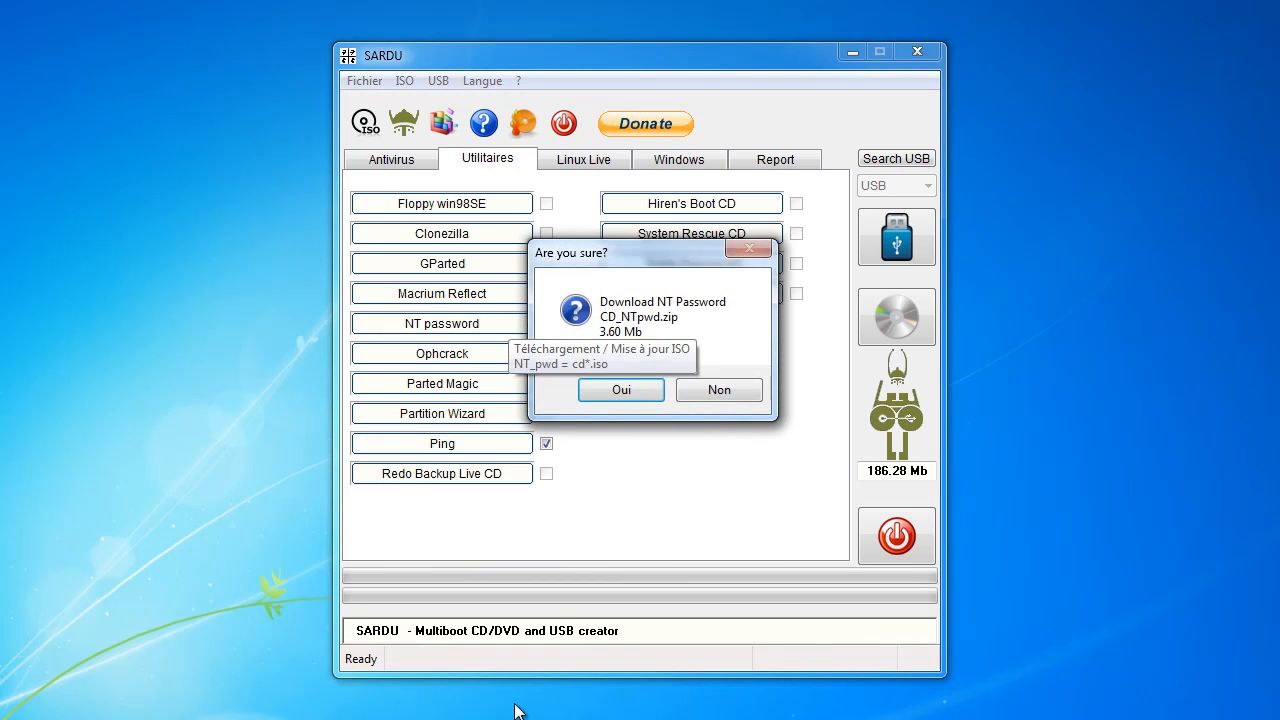
key(Return)
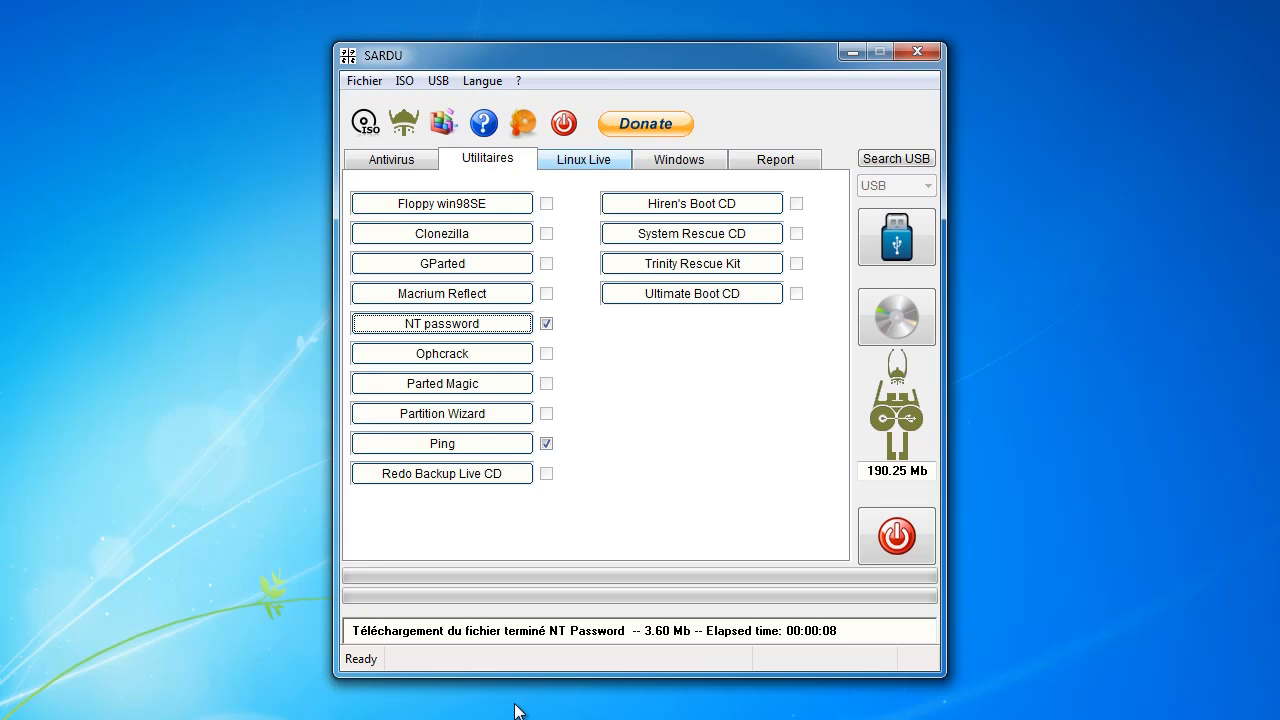
Step: Download the Win XP Recovery Disk ISO from the Windows category
click(584, 160)
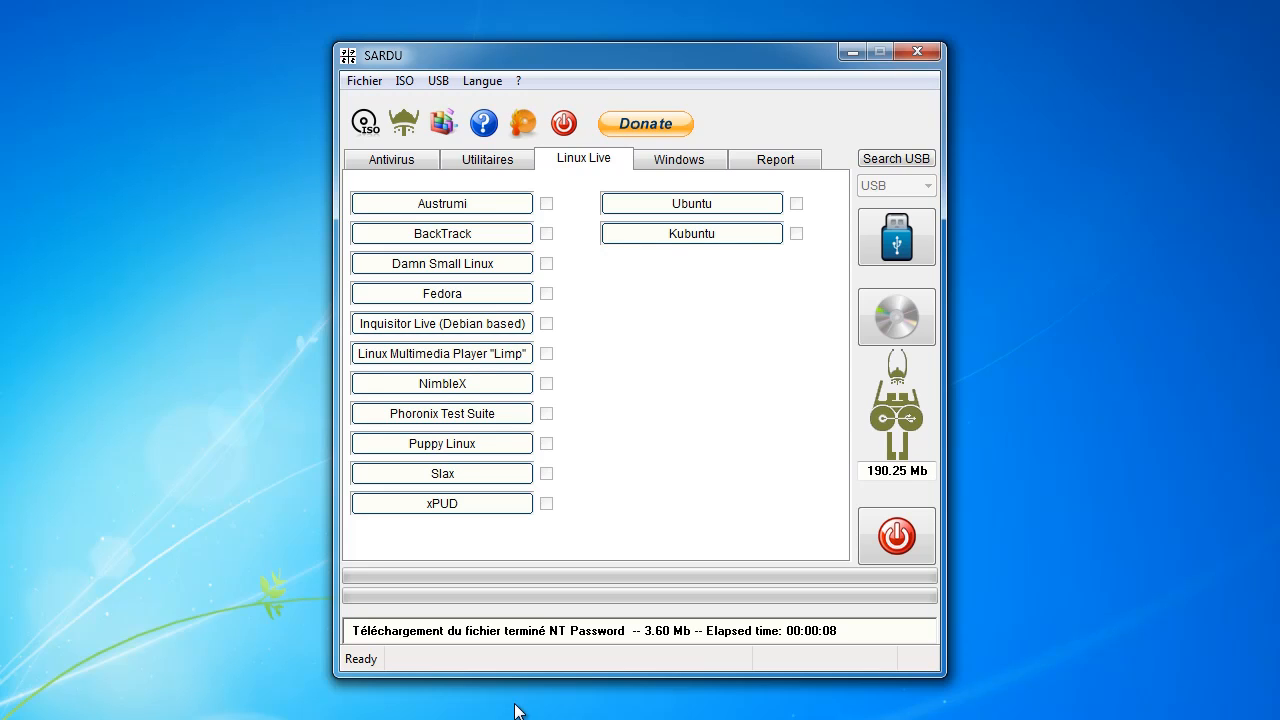
click(679, 159)
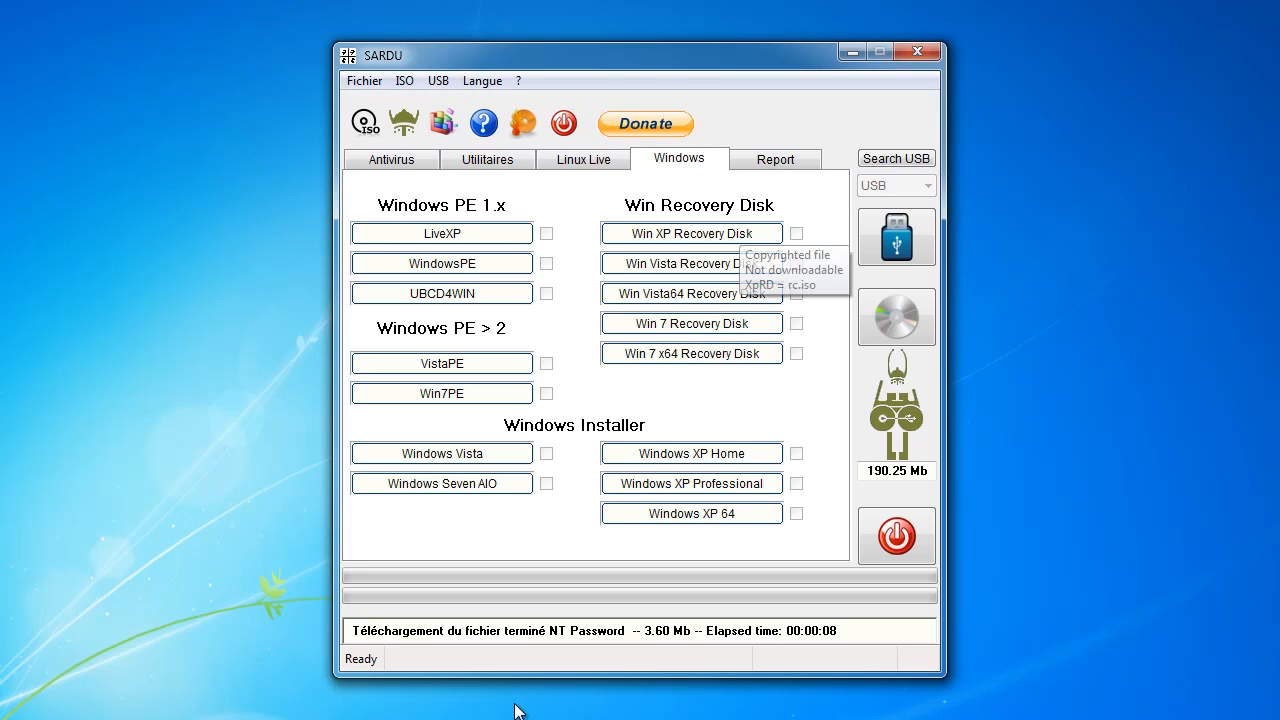
click(738, 232)
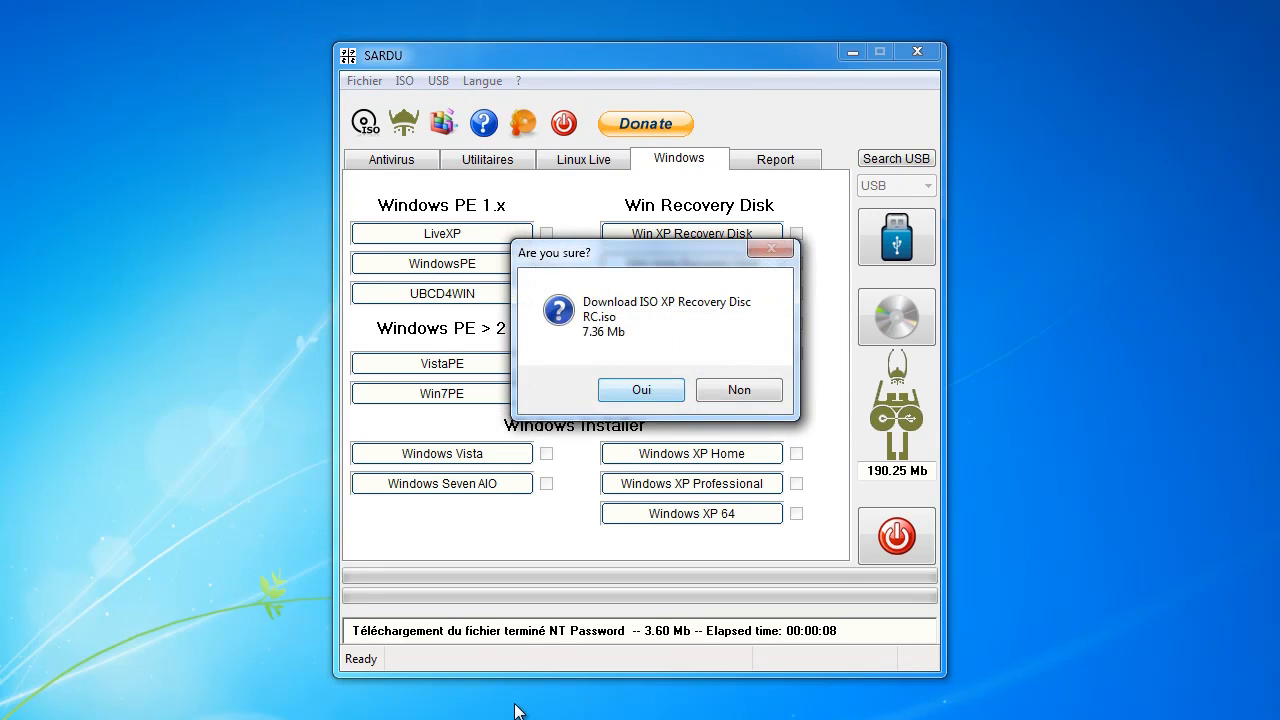
key(Return)
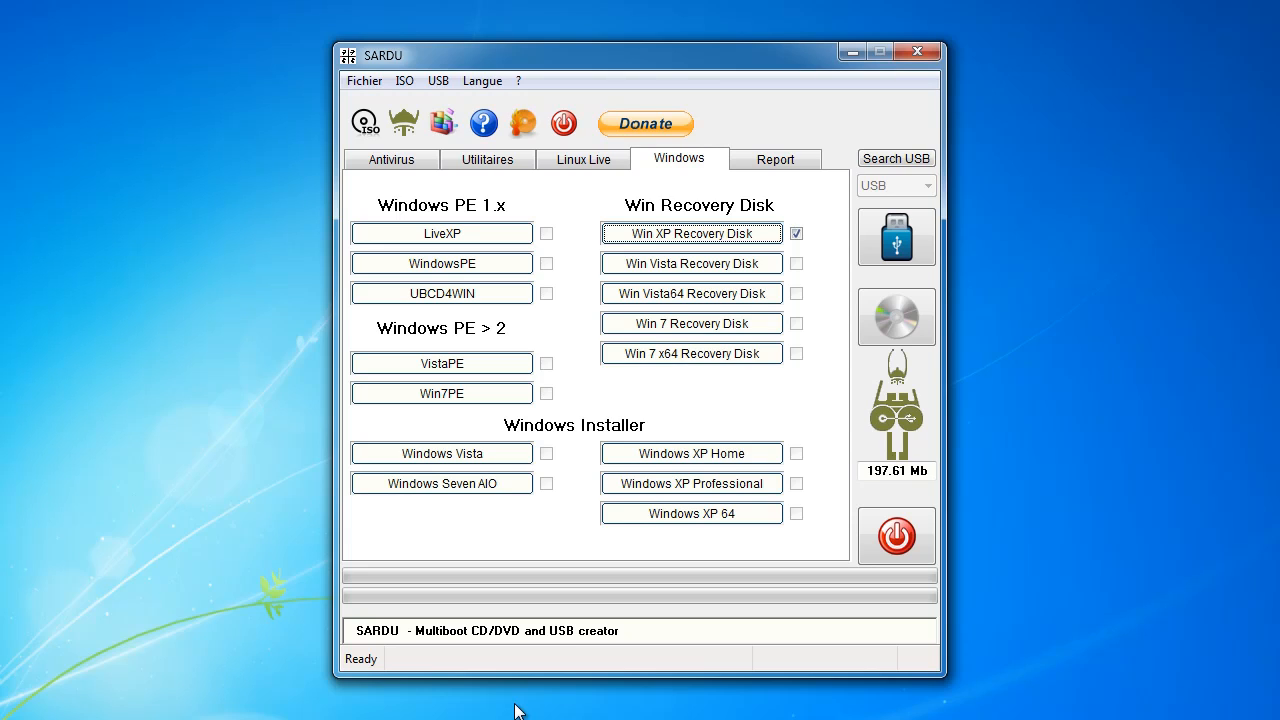
Step: Quick-format the removable drive SARDU (G:) as FAT32 with 4096-byte allocation units, keeping the volume name SARDU
key(super)
click(174, 540)
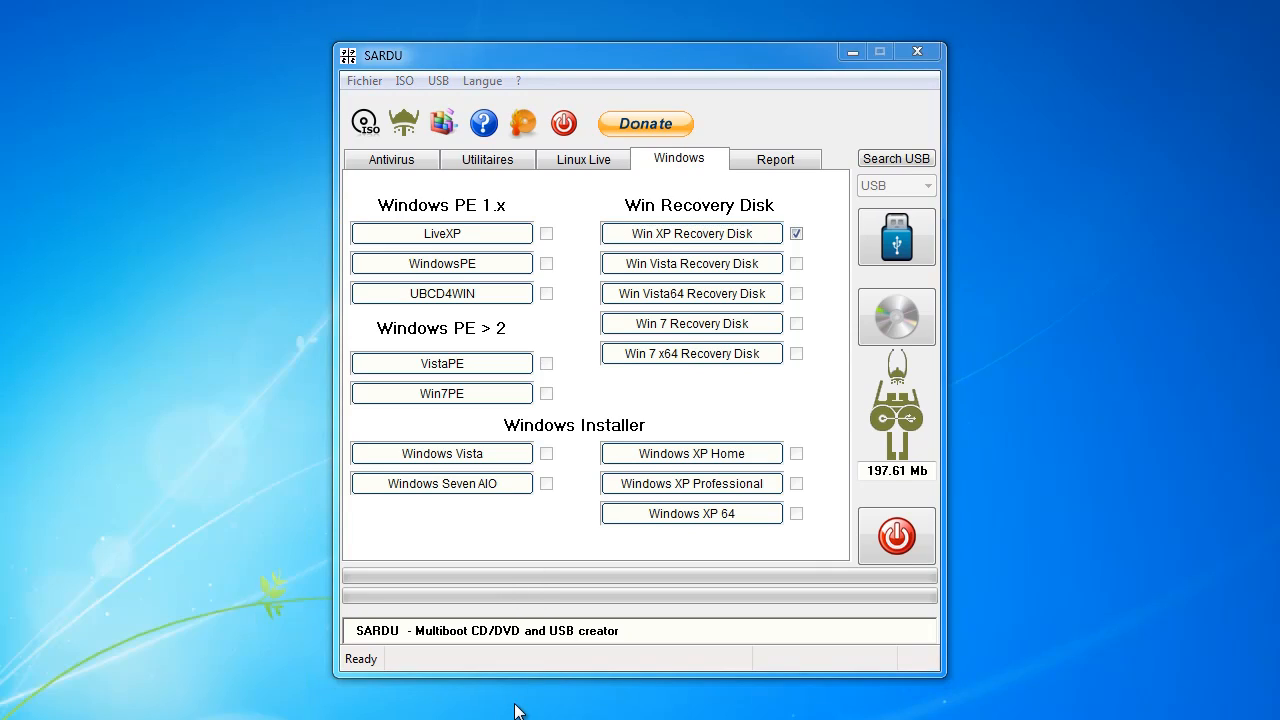
right_click(442, 269)
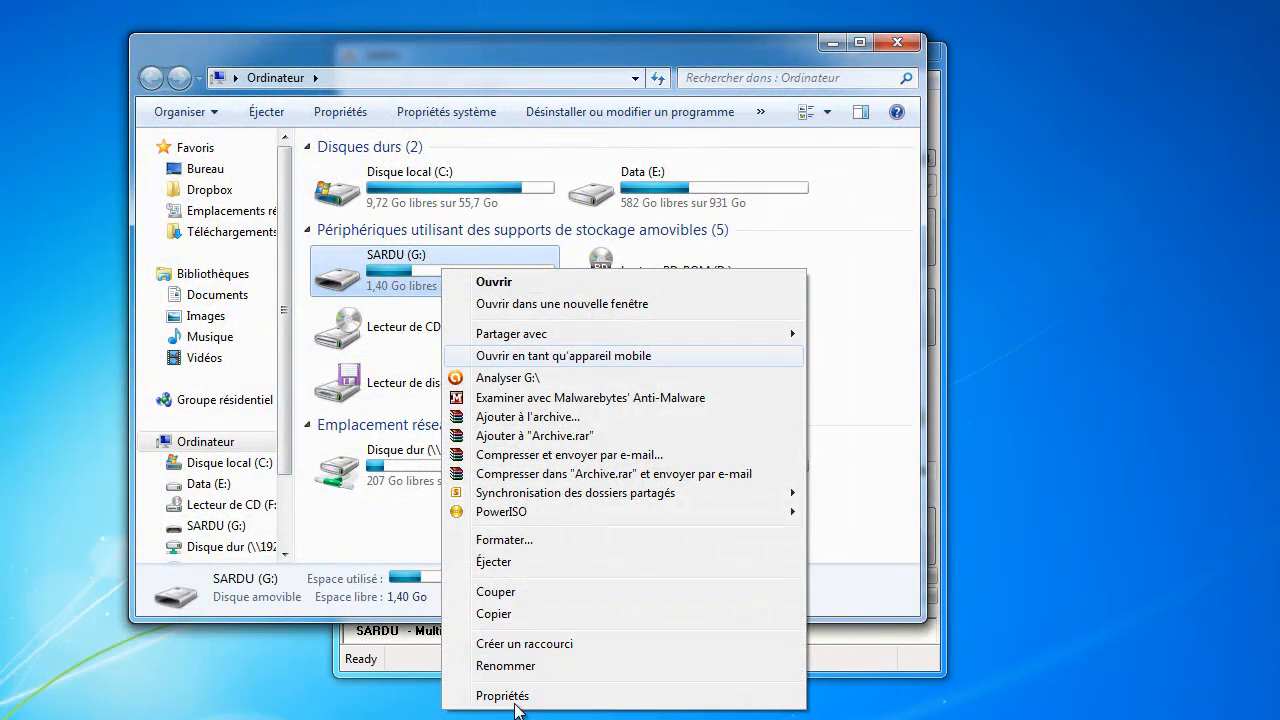
click(504, 539)
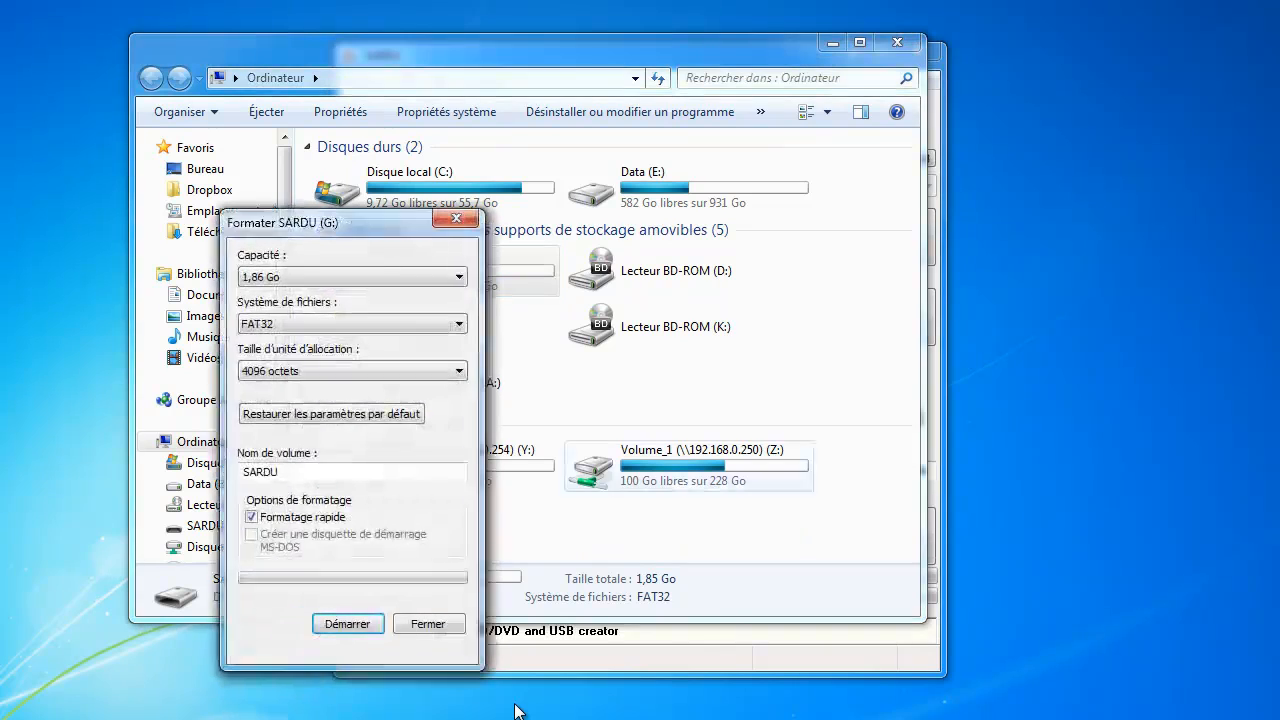
click(347, 623)
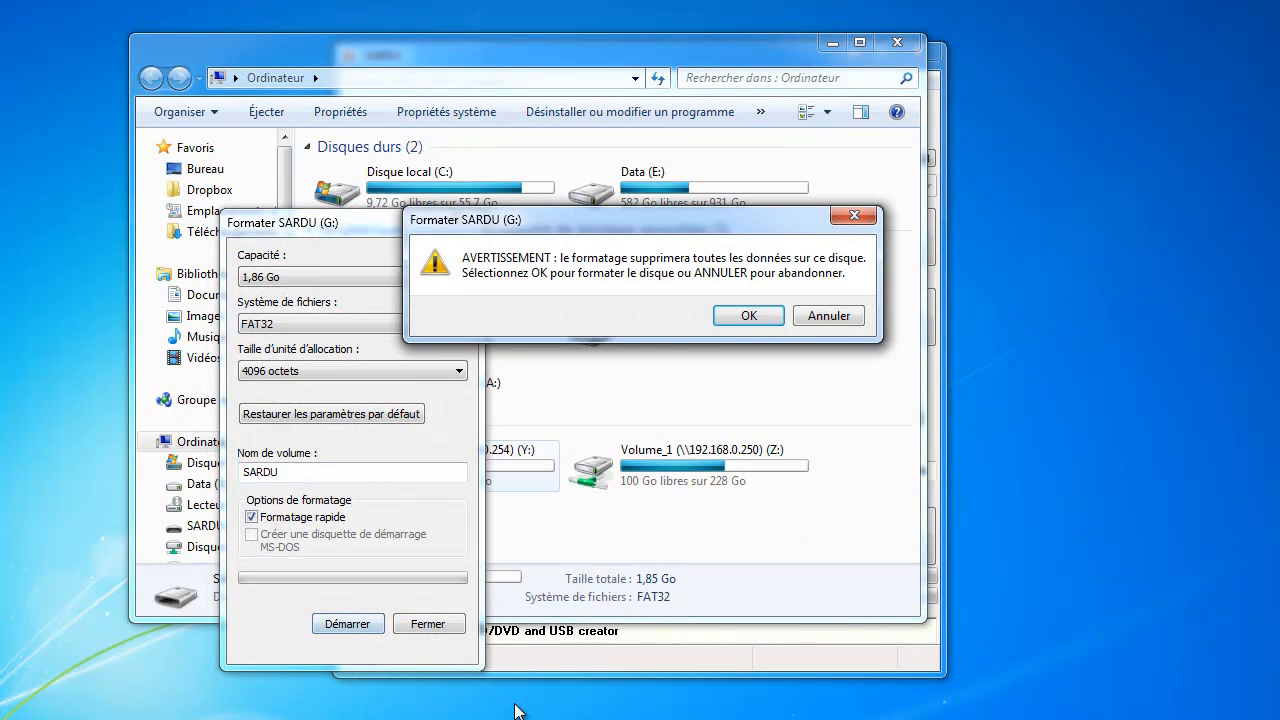
click(822, 314)
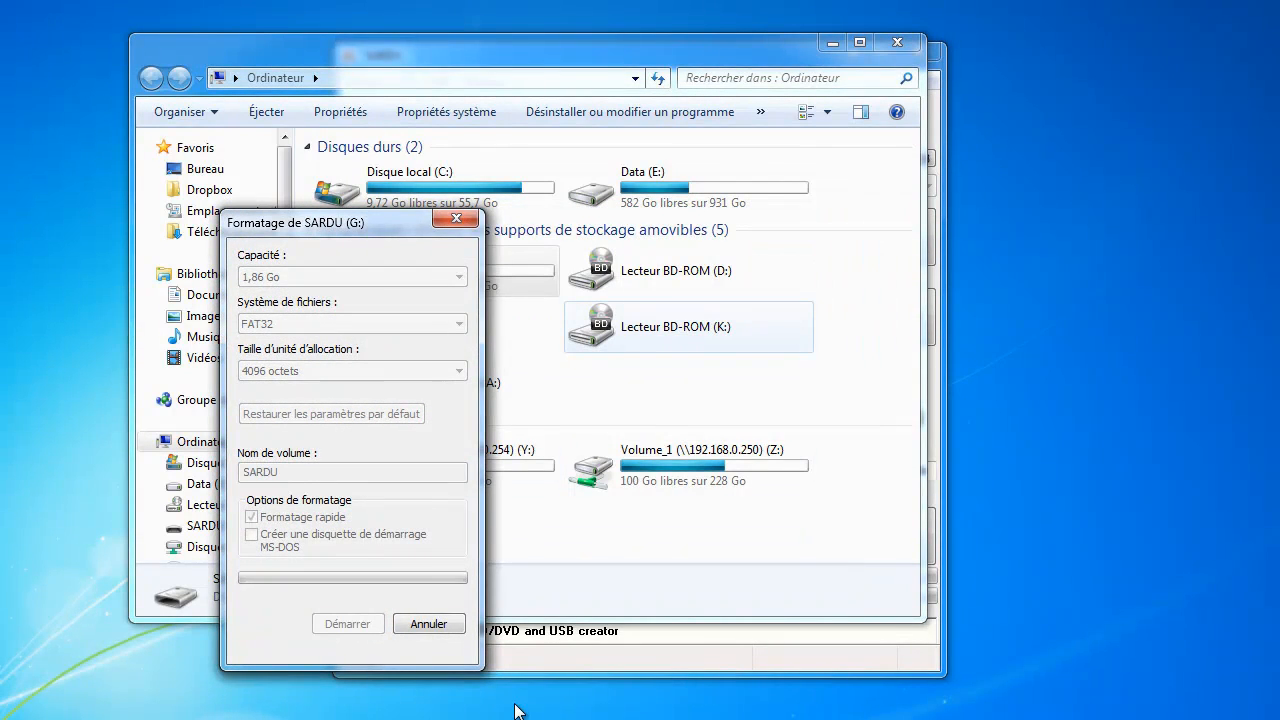
key(Return)
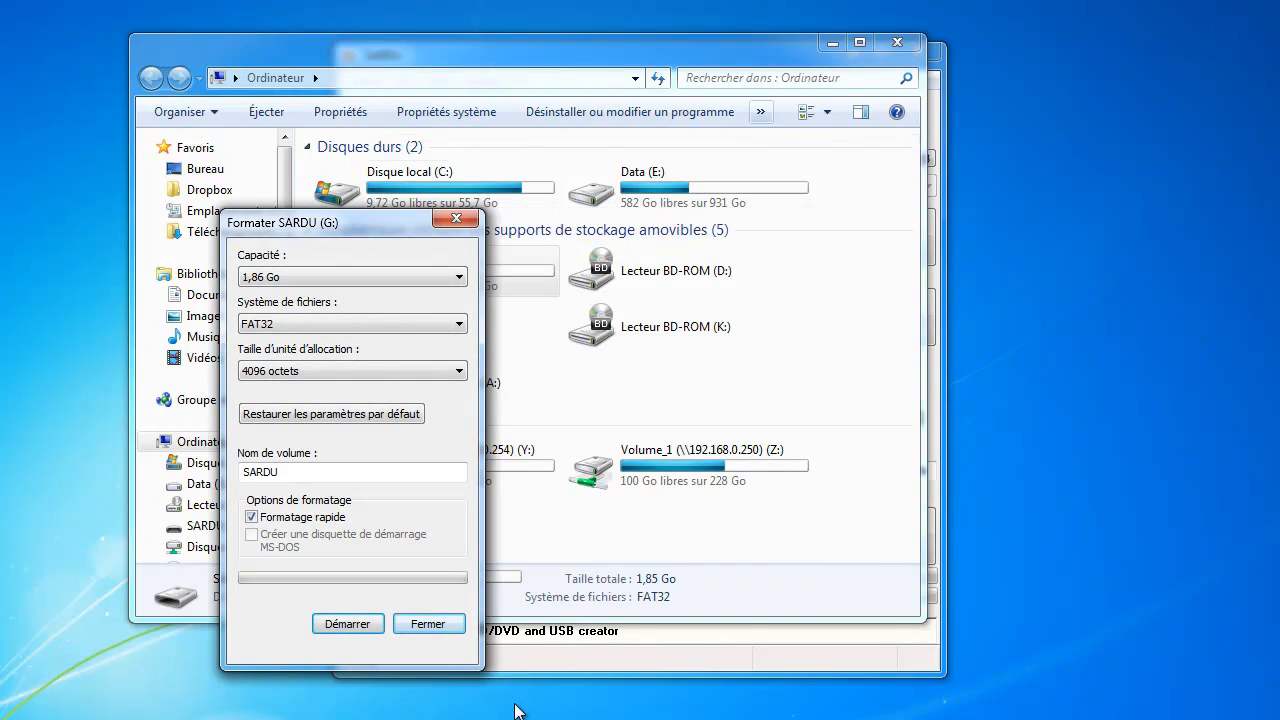
key(Escape)
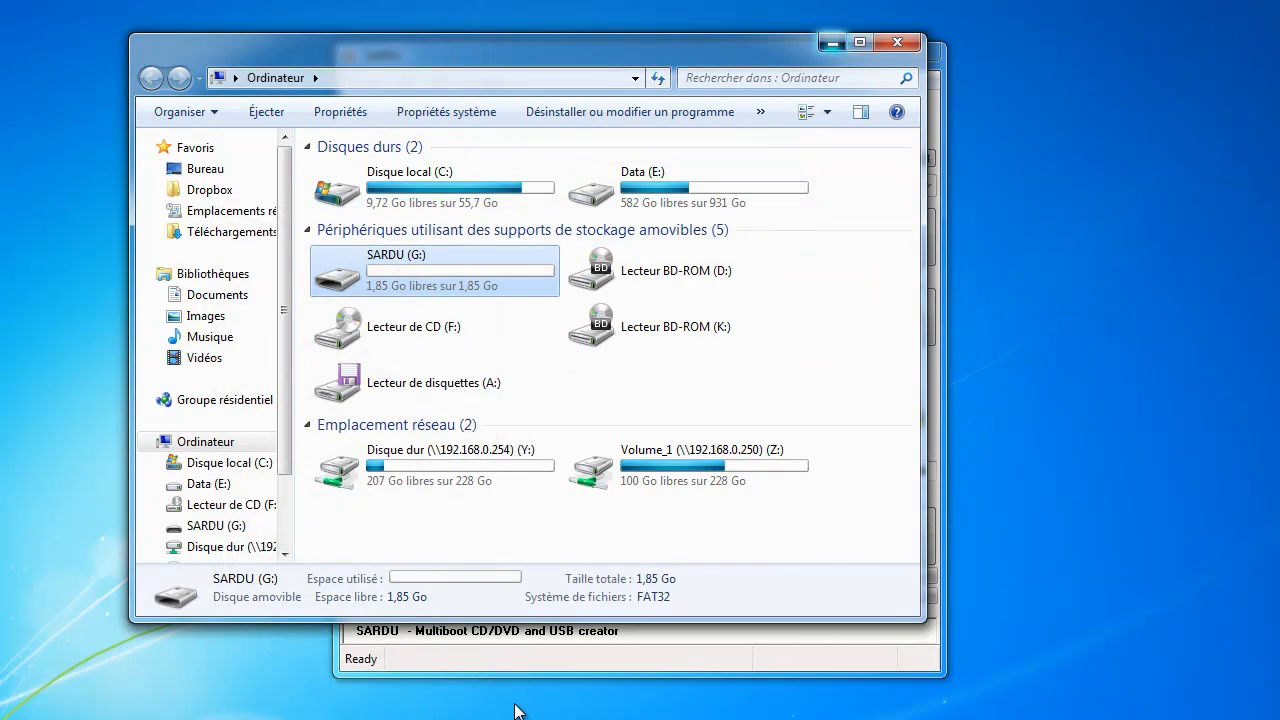
key(alt+F4)
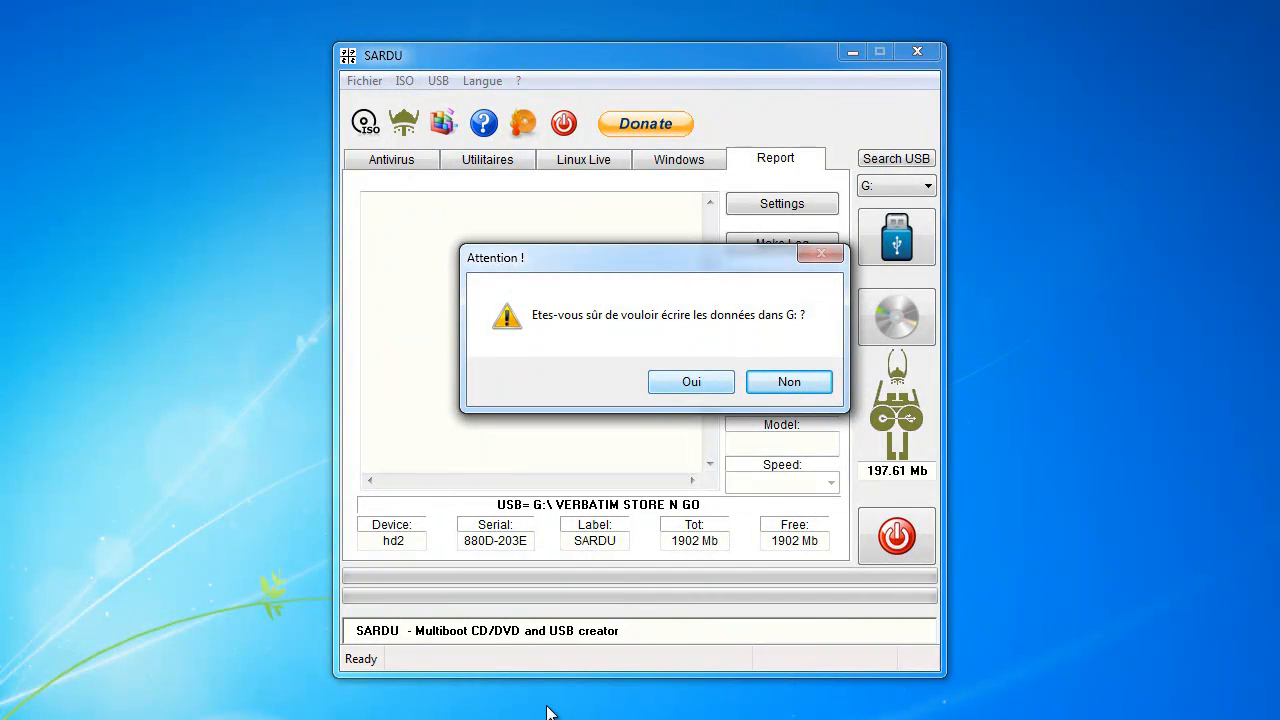
Step: Write the selected images to USB drive G: and look through the files and folders created on it
key(Return)
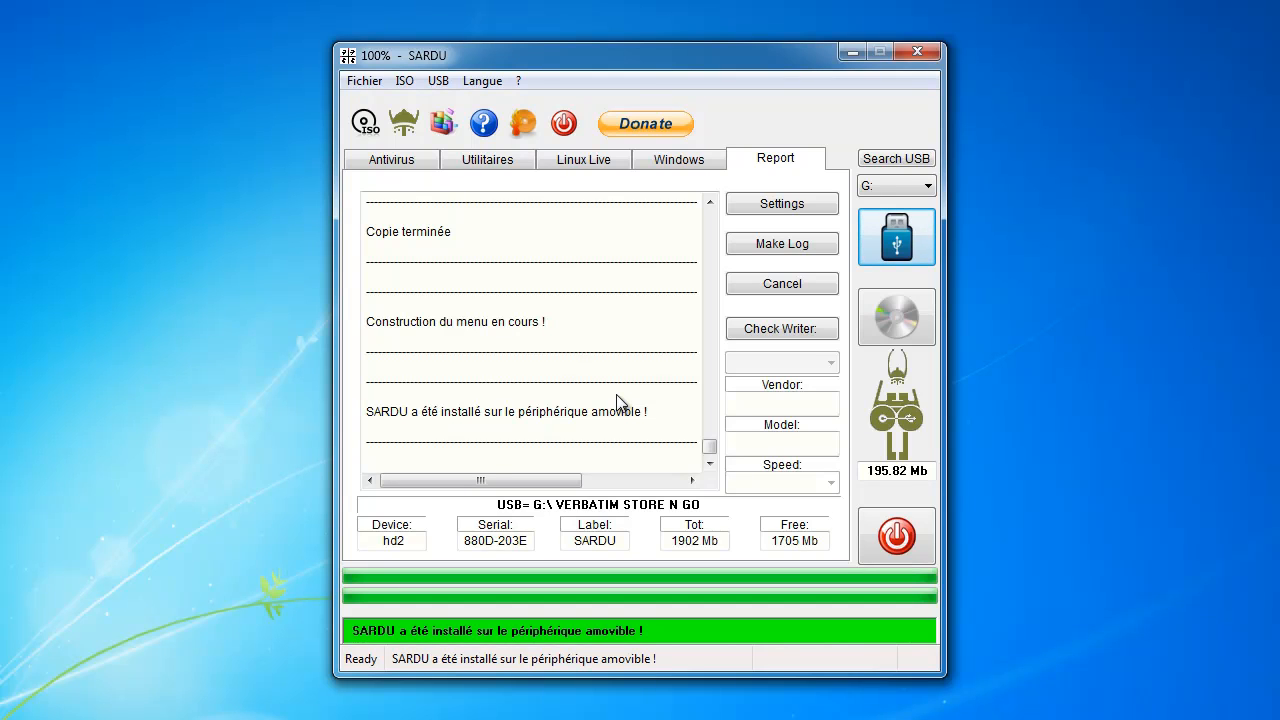
key(super)
click(157, 537)
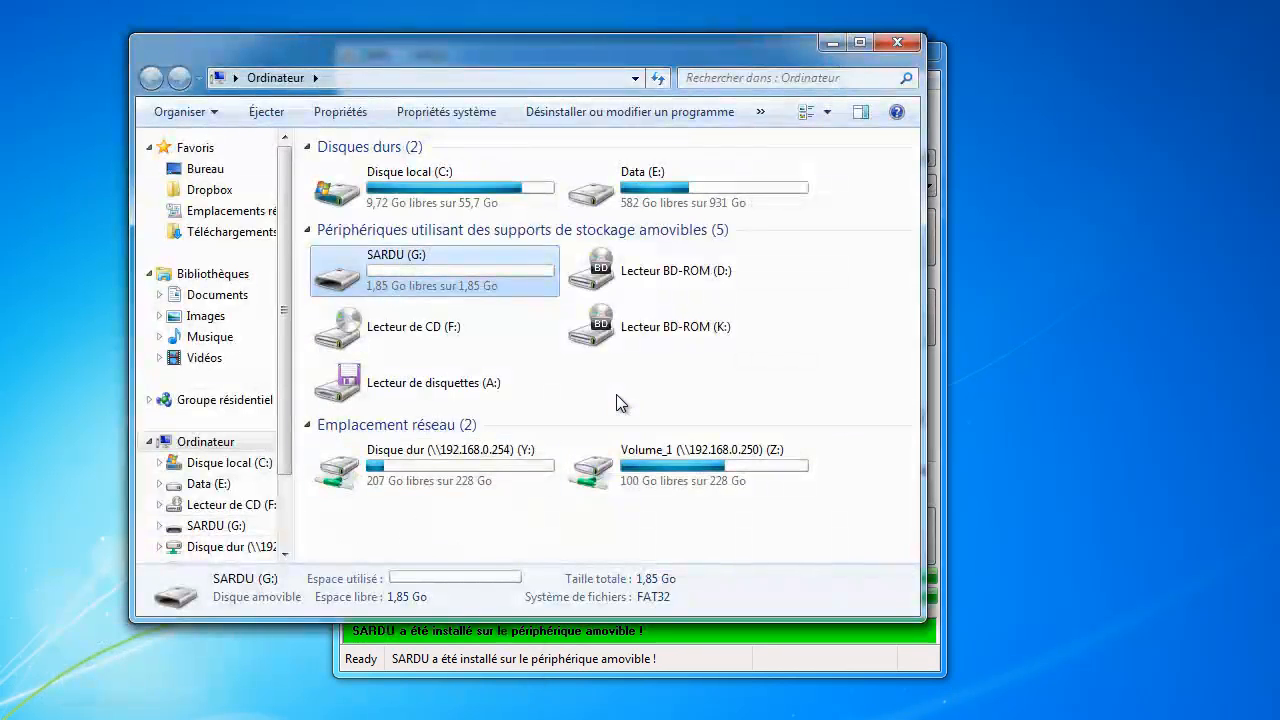
key(Return)
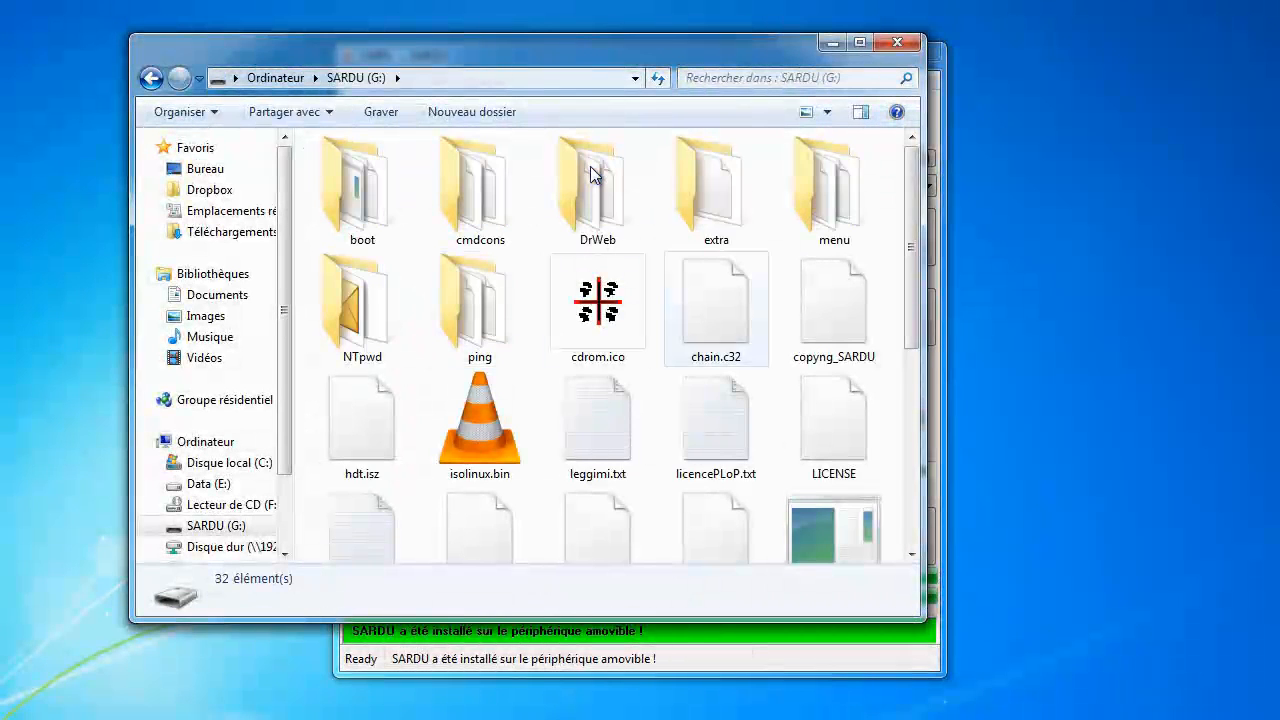
scroll(590, 166, down, 4)
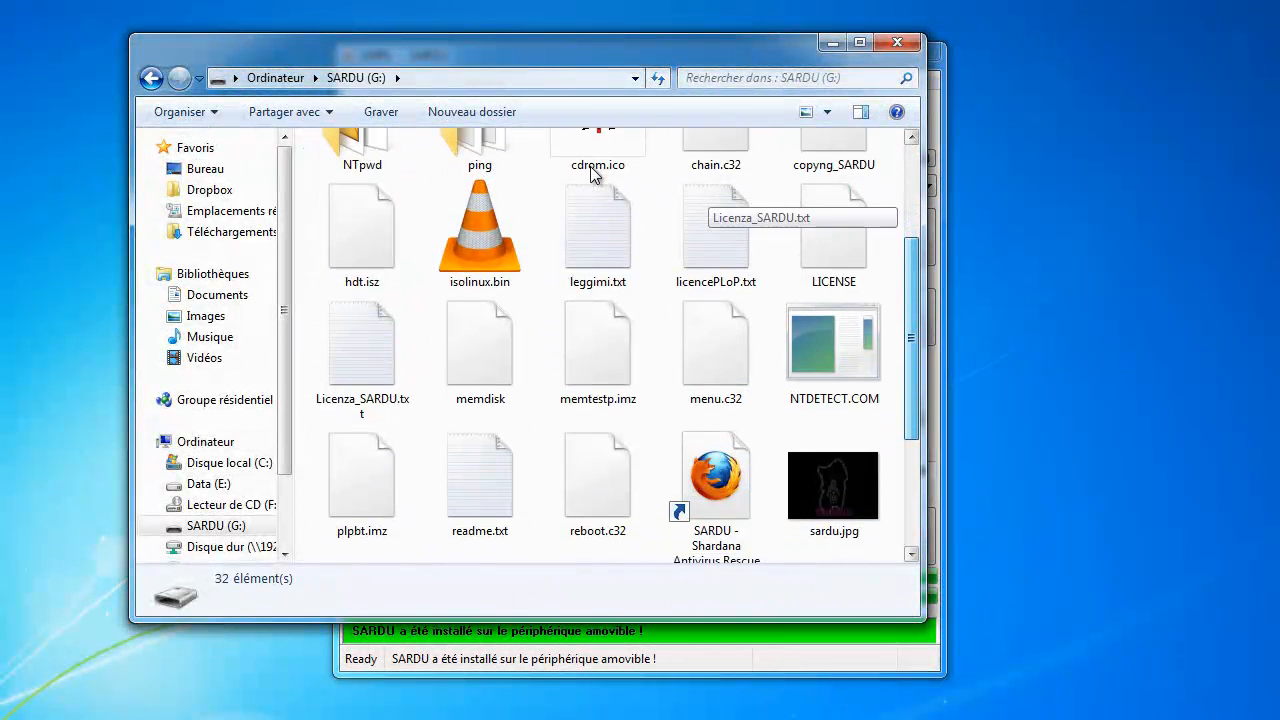
scroll(590, 166, down, 2)
scroll(590, 166, up, 5)
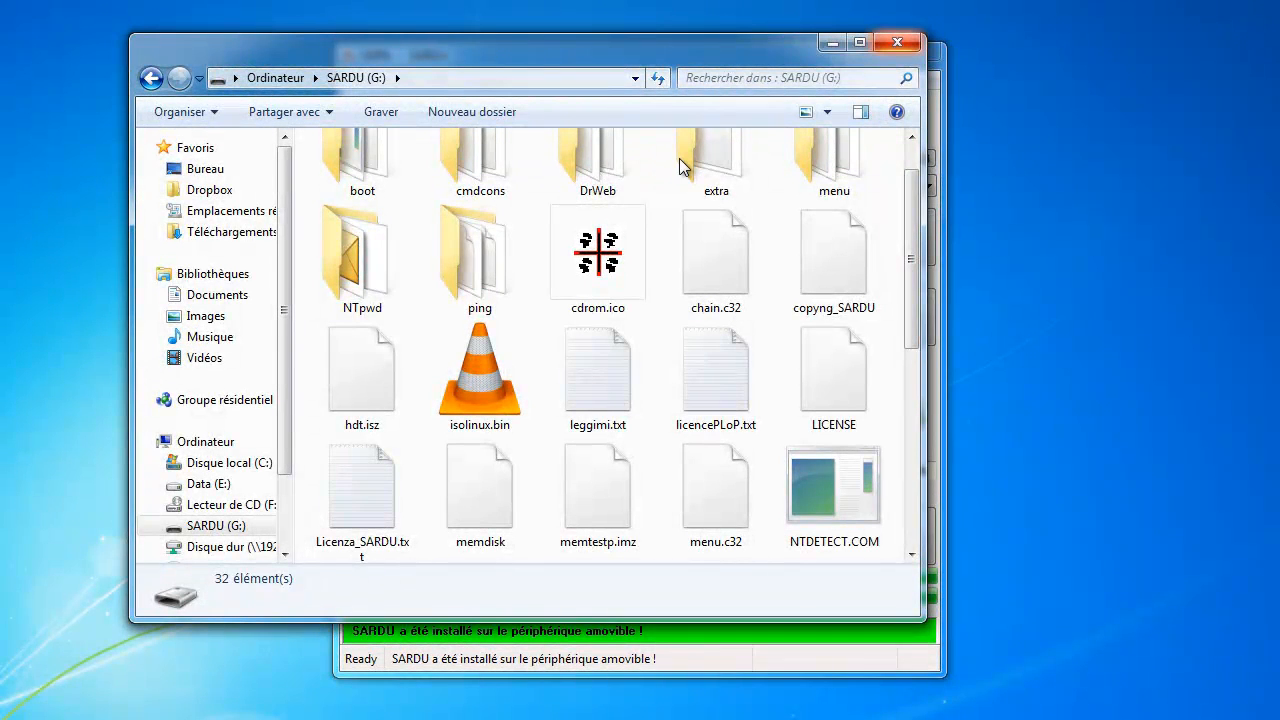
key(alt+F4)
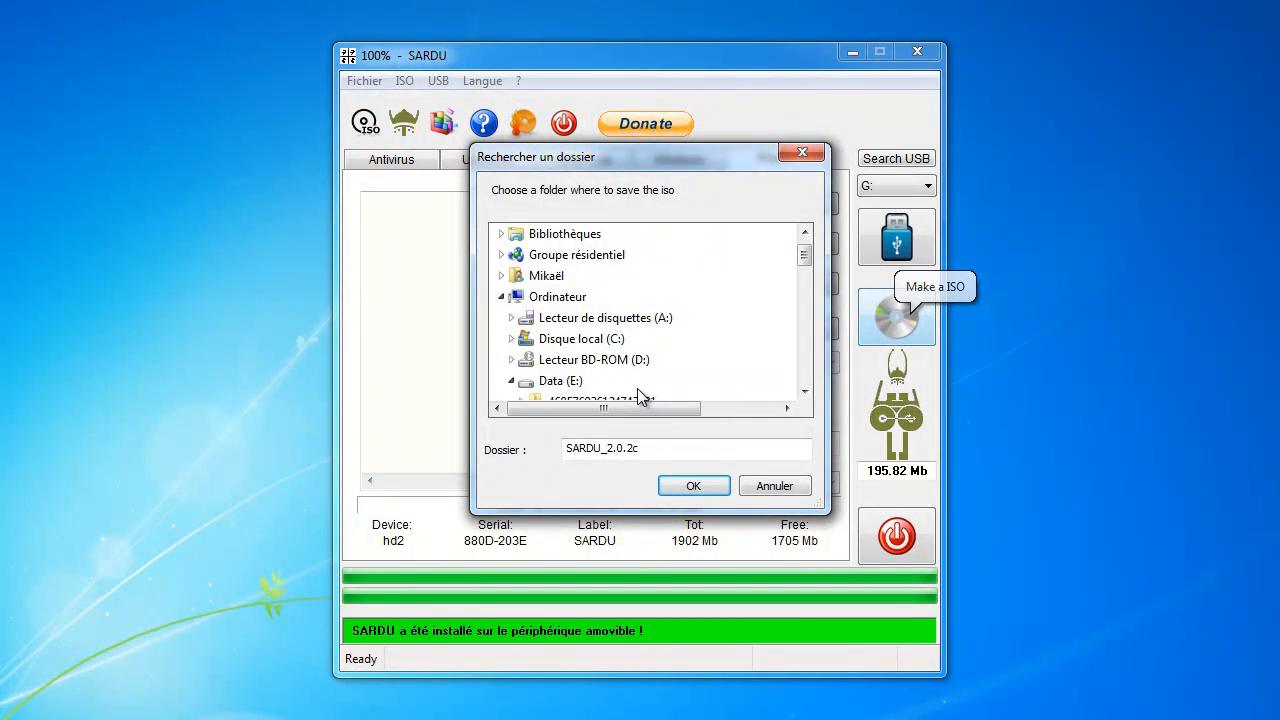
Step: Create the multiboot ISO, saving it on the Data (E:) drive
scroll(638, 392, down, 1)
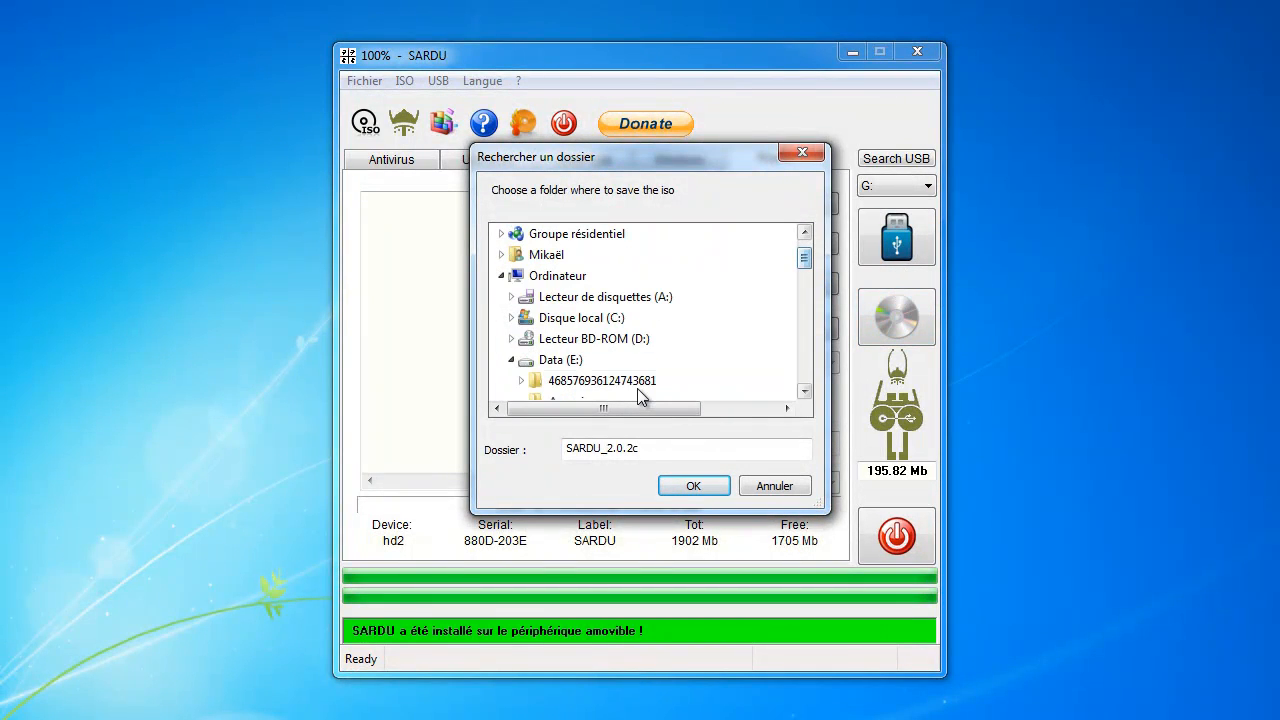
click(560, 359)
key(Return)
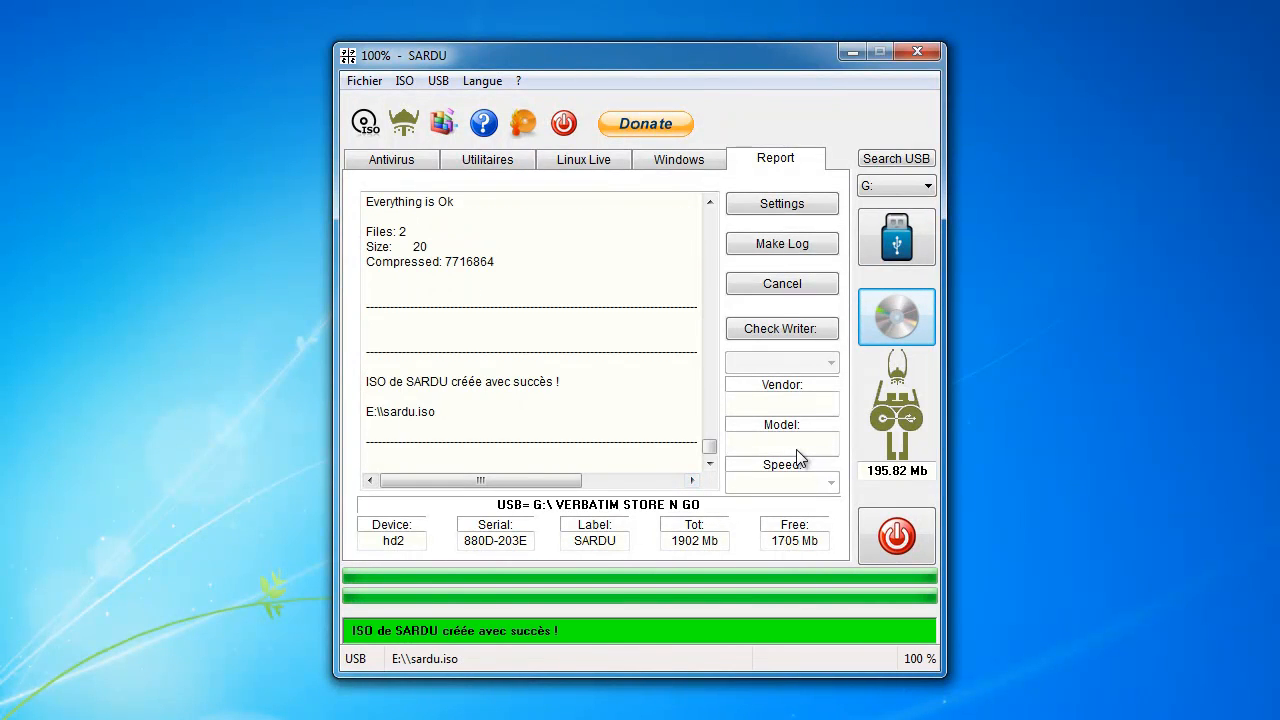
Step: Check the details of sardu.iso on the Data (E:) drive in Windows Explorer
key(super)
click(208, 538)
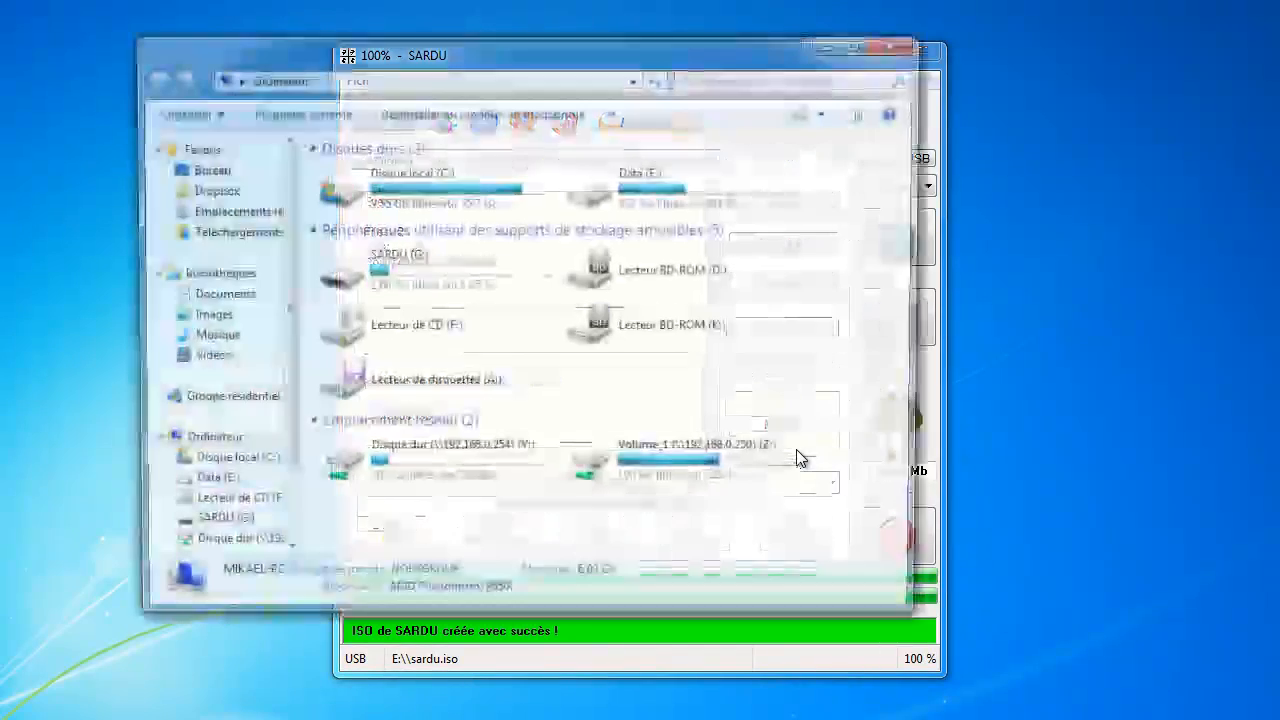
double_click(680, 190)
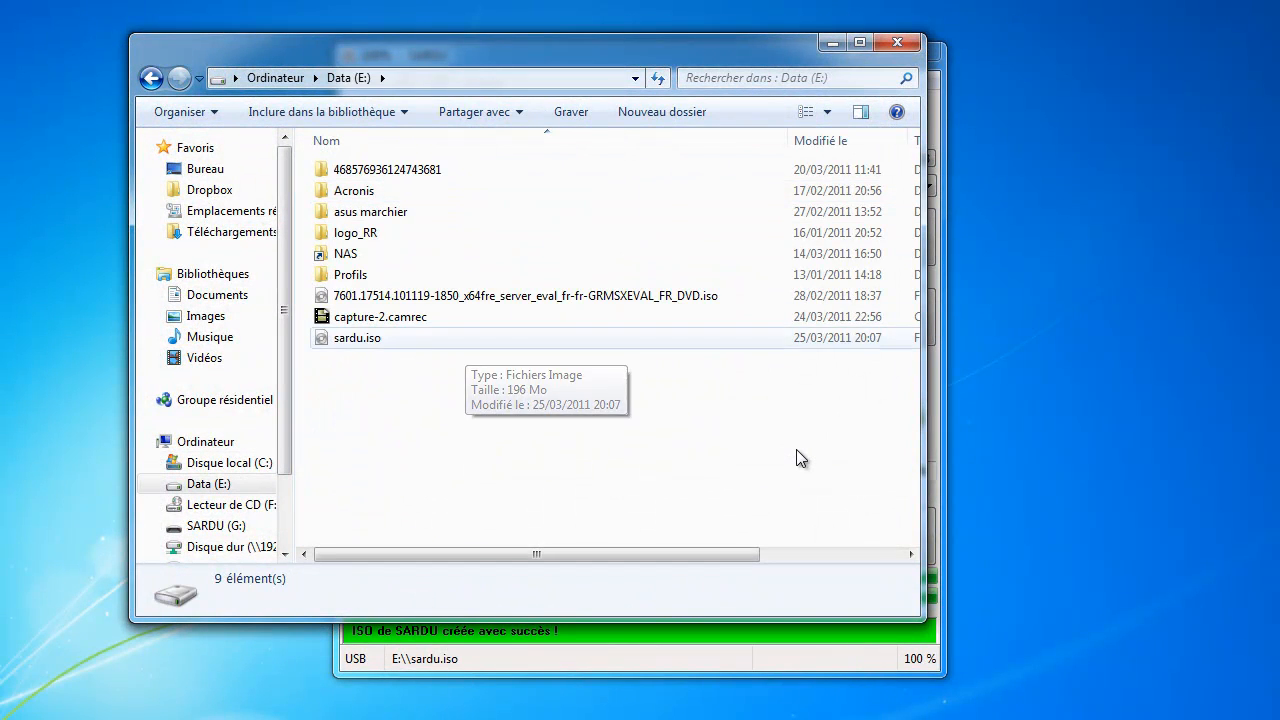
click(464, 339)
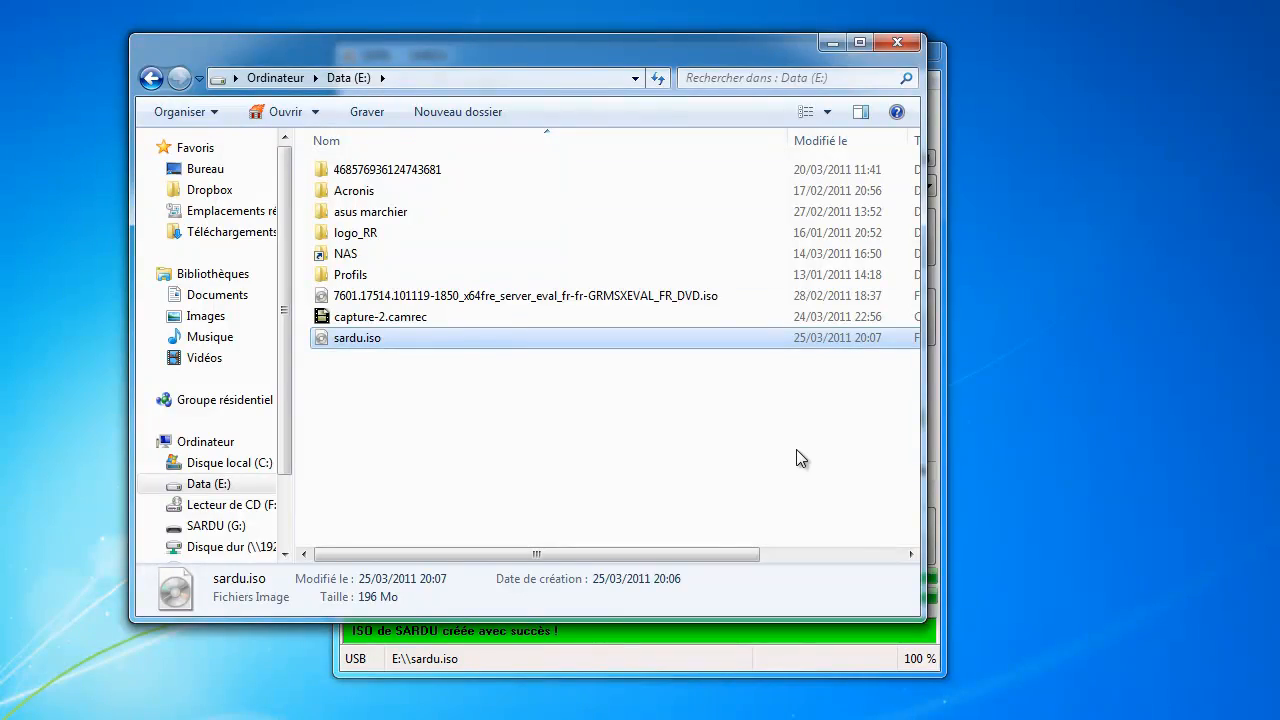
click(832, 43)
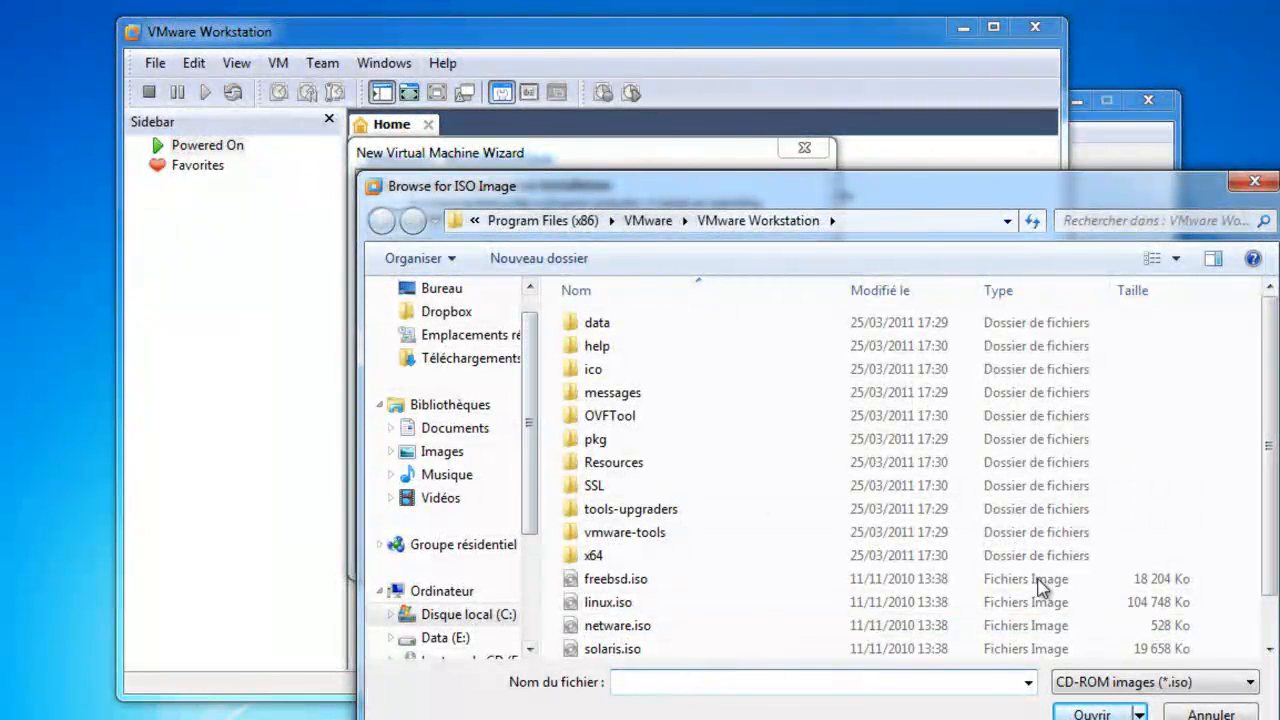
Step: Set up a VMware Workstation virtual machine from sardu.iso on Data (E:), with guest system Other and version MS-DOS
drag(530, 508, 532, 554)
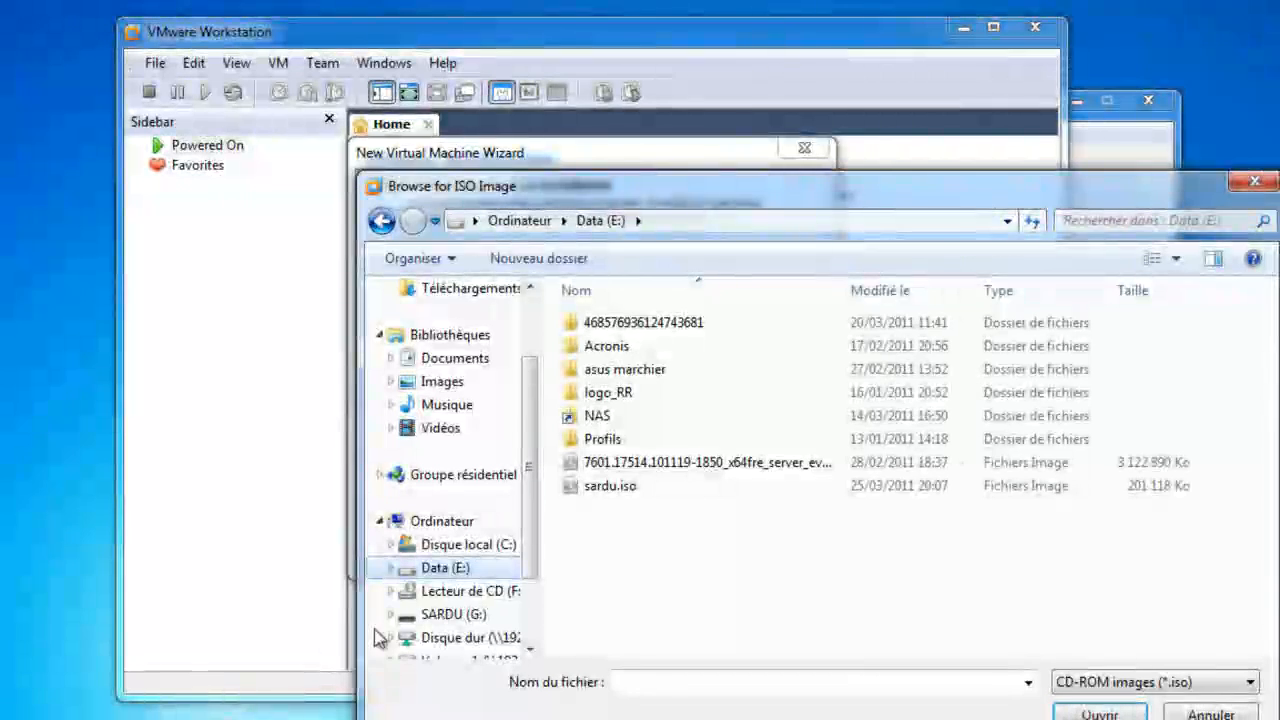
click(610, 485)
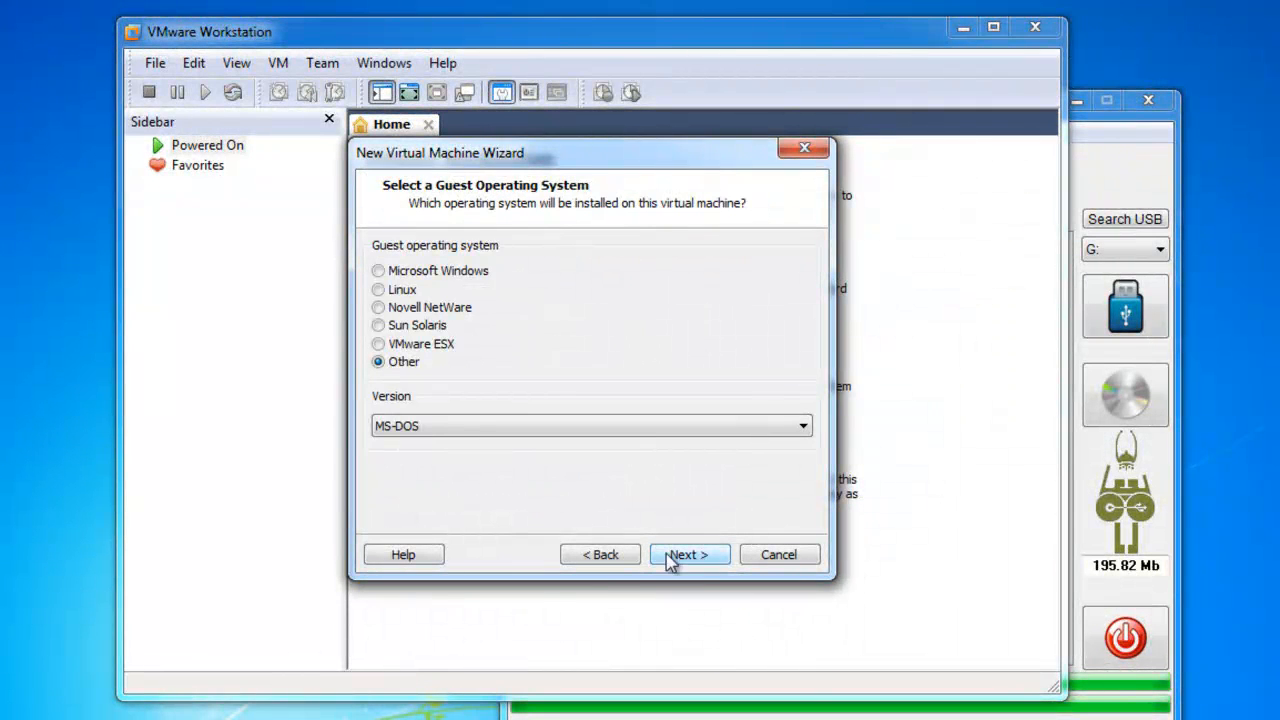
click(671, 555)
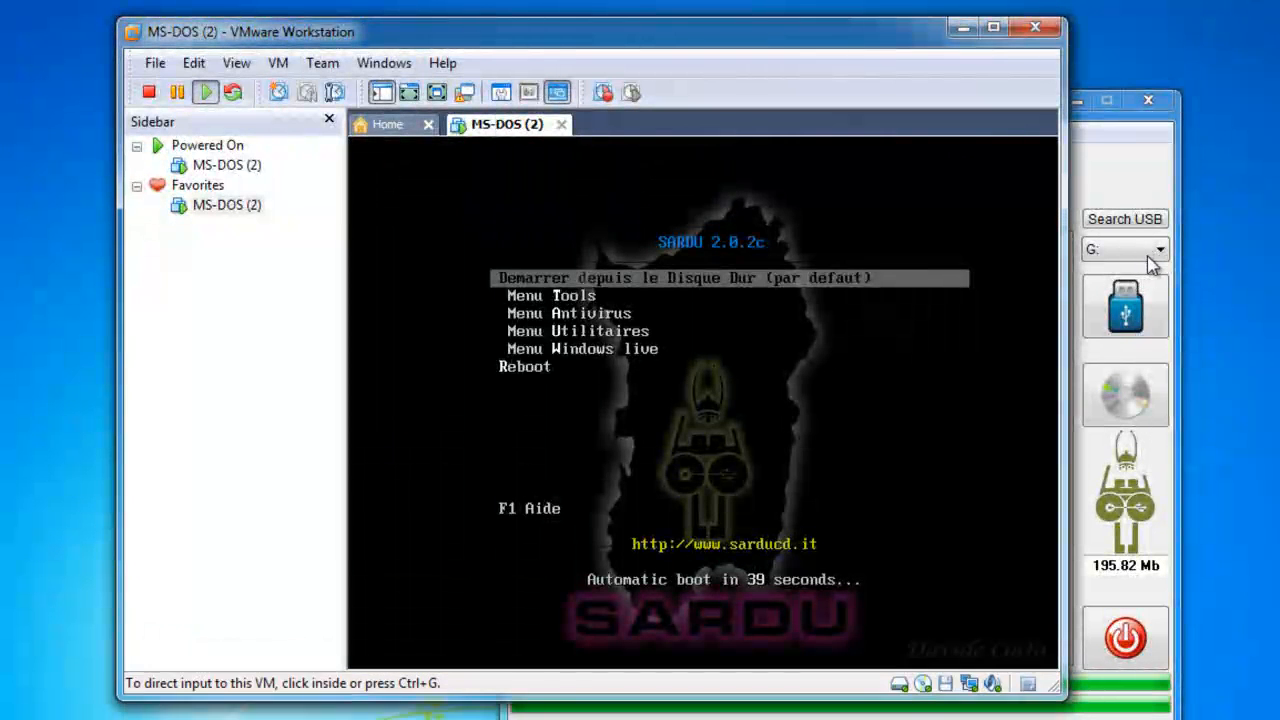
Step: Examine the entries of the Tools submenu in the SARDU boot menu, then return to the main boot menu
key(Down)
key(Up)
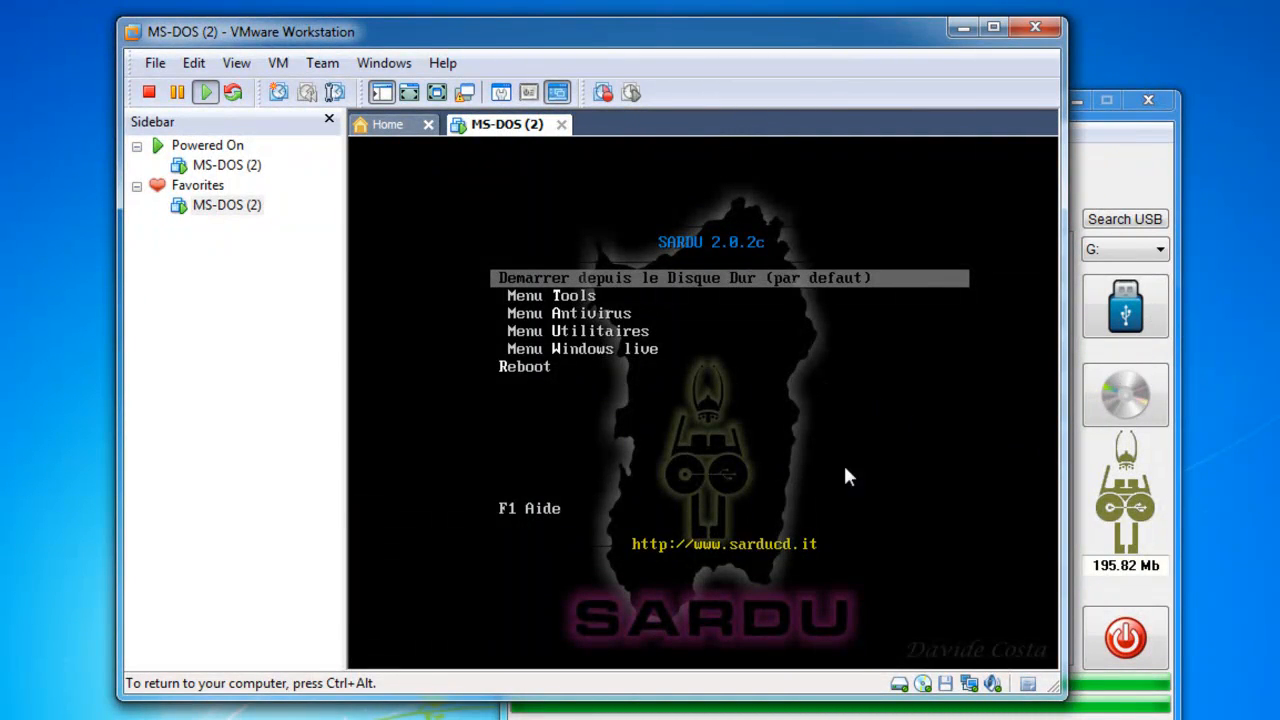
key(Down)
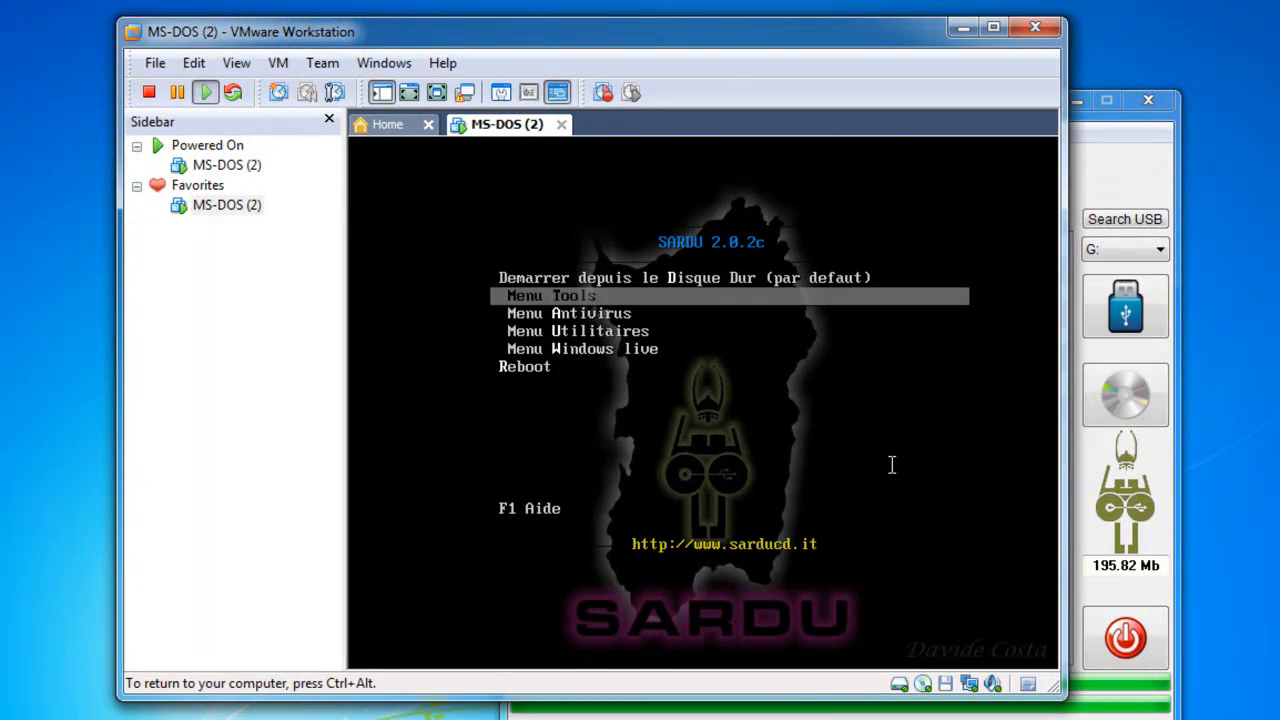
key(Return)
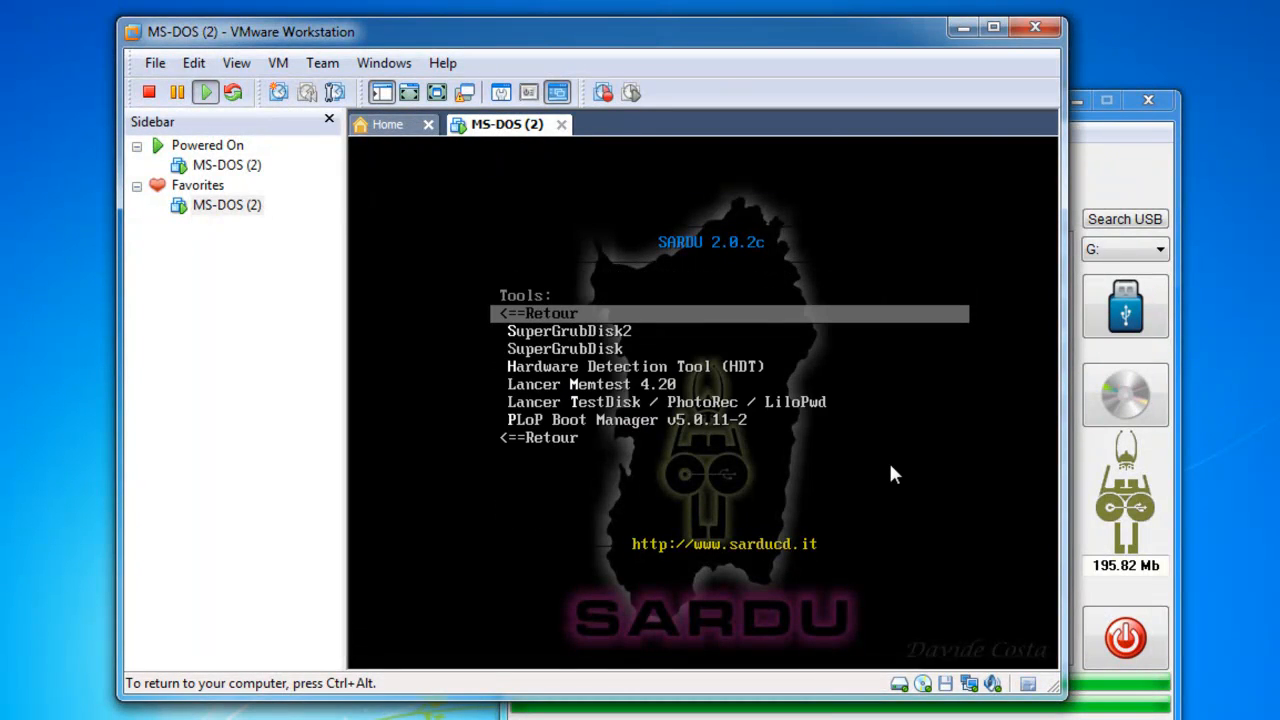
key(Down)
key(Down)
key(Down)
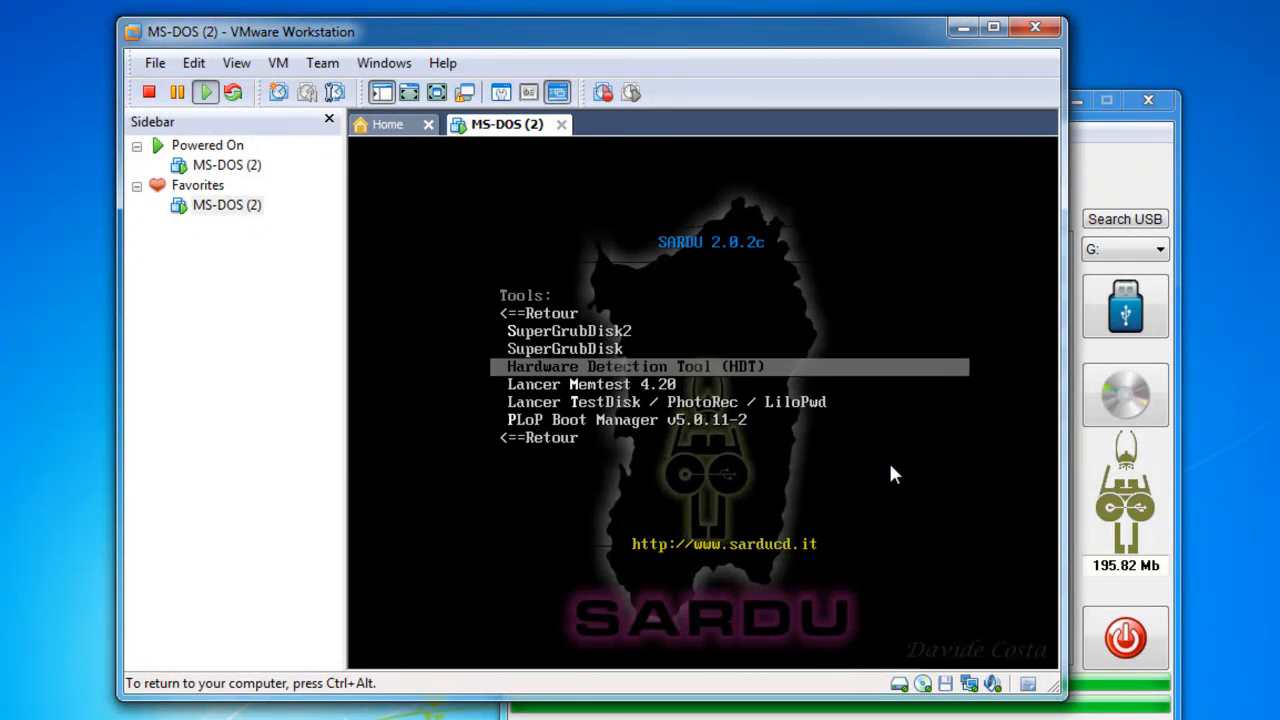
key(Down)
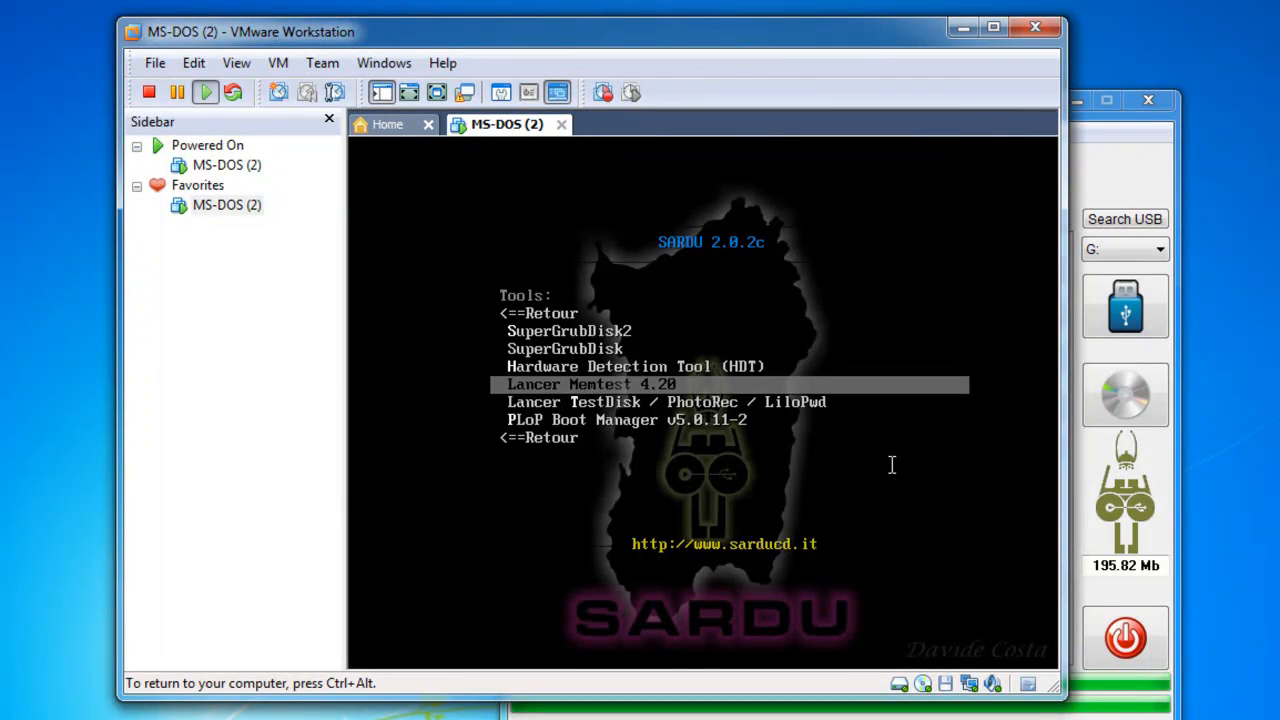
key(Down)
key(Down)
key(Down)
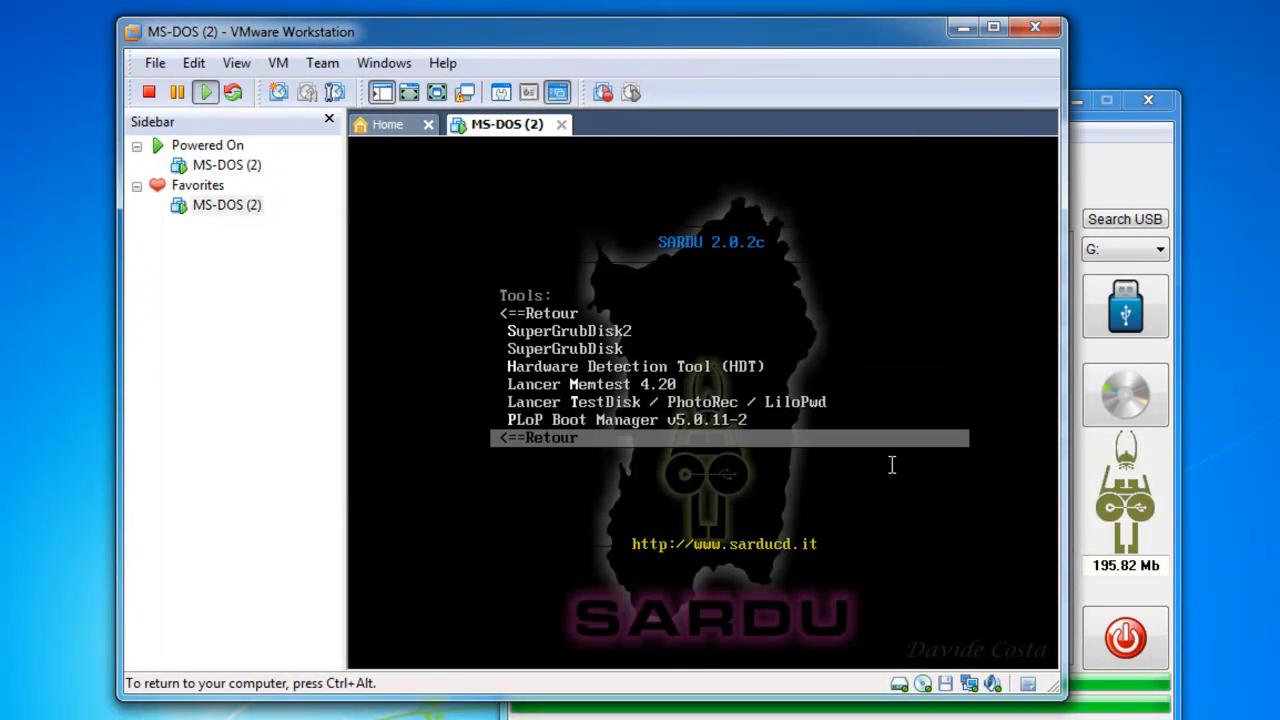
key(Return)
Step: Examine the Antivirus submenu of the boot menu and return to the main boot menu
key(Down)
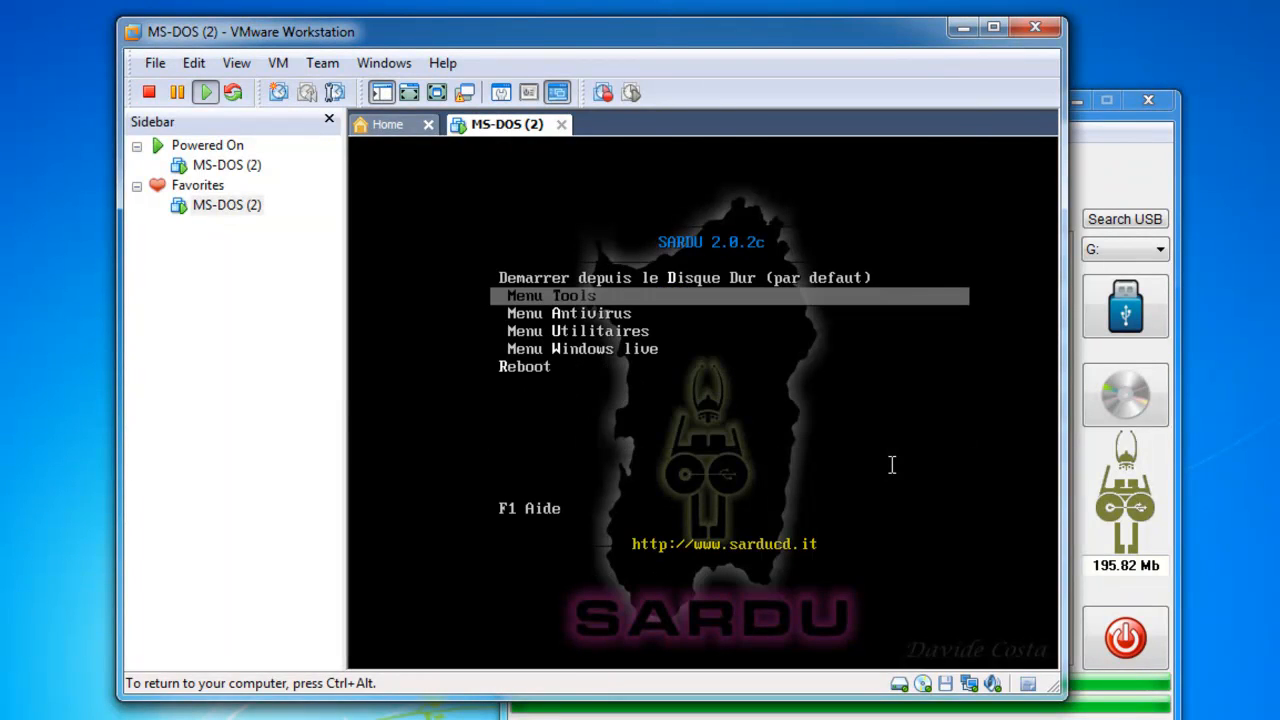
key(Down)
key(Return)
key(Down)
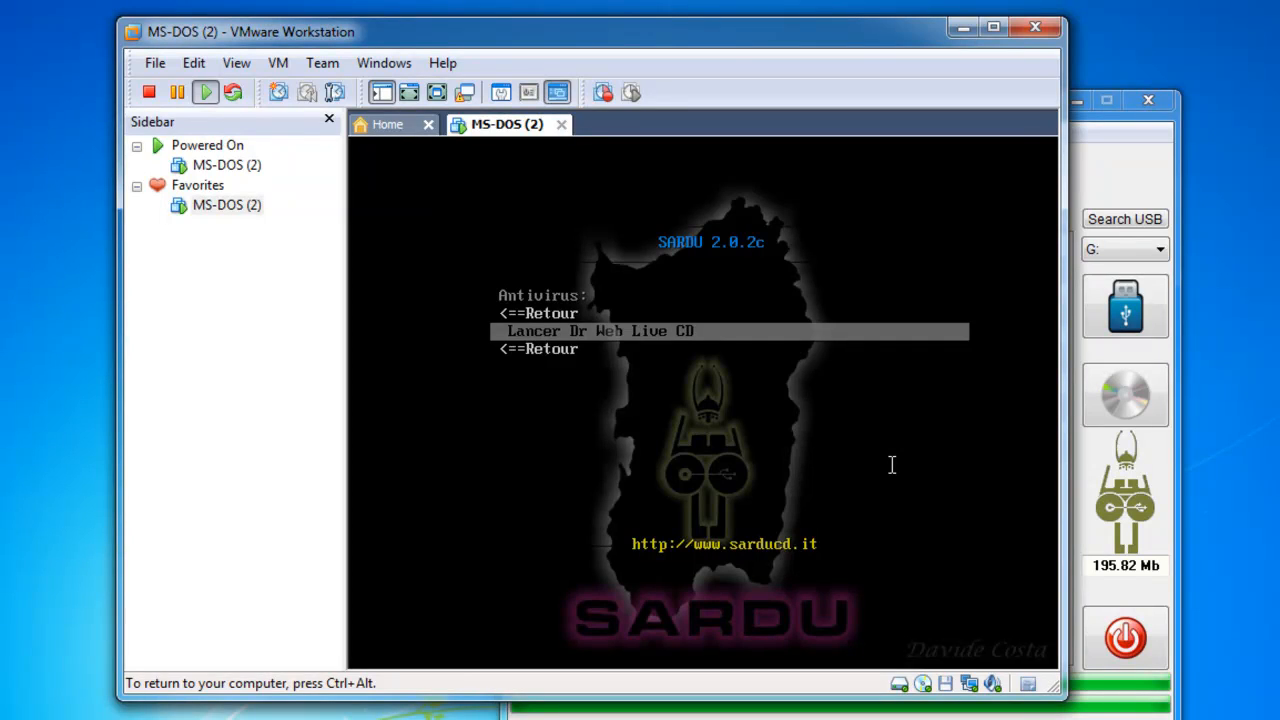
key(Up)
key(Return)
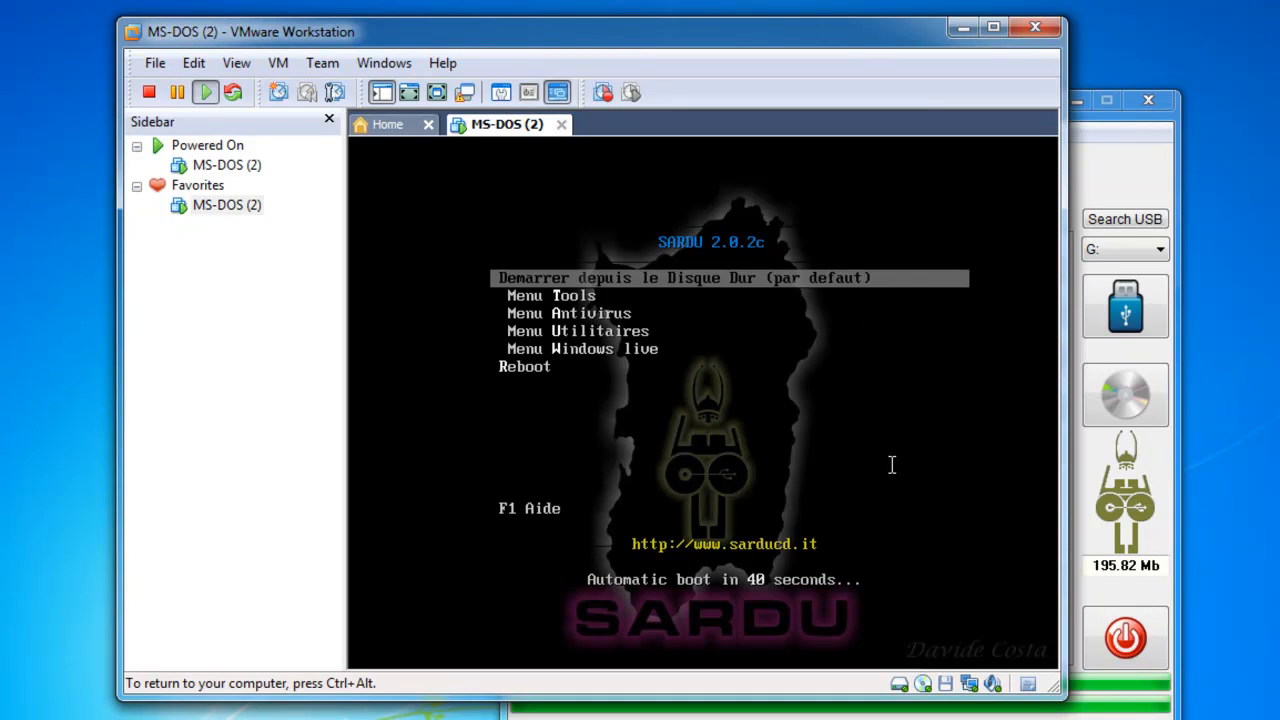
Step: Examine the entries of the Utilitaires submenu in the SARDU boot menu and return to the main boot menu
key(Down)
key(Down)
key(Down)
key(Return)
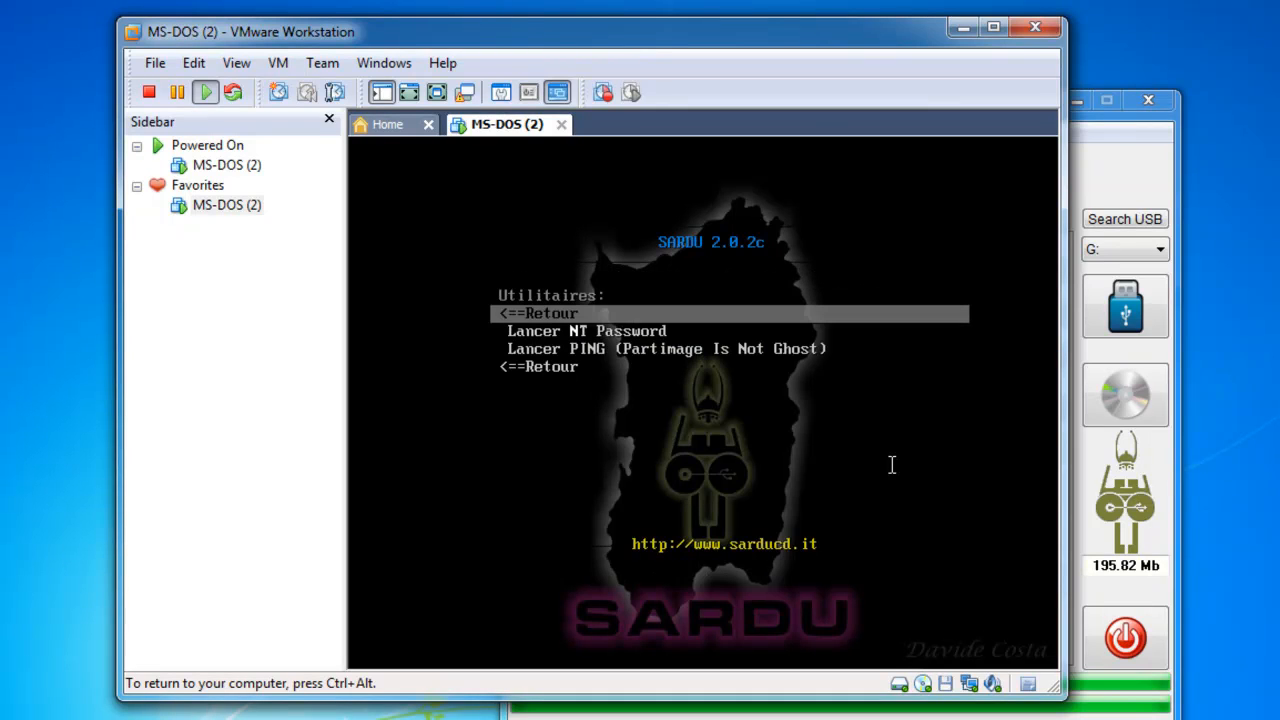
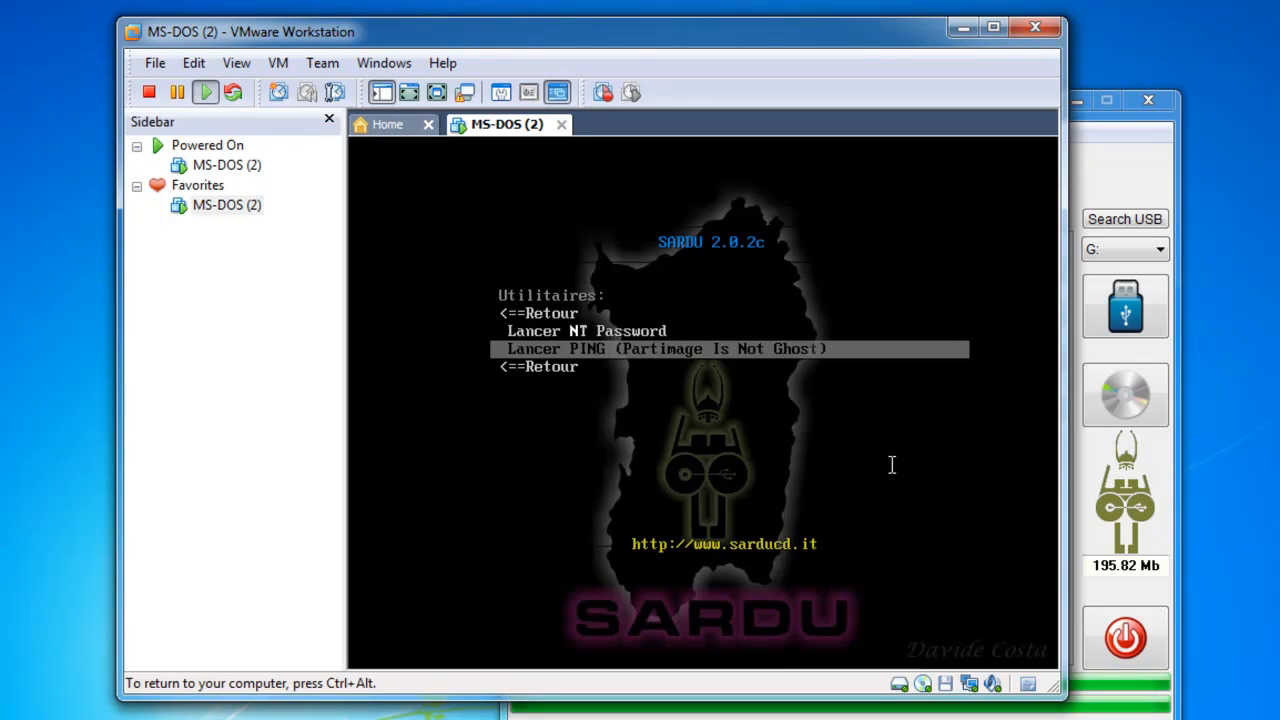
key(Down)
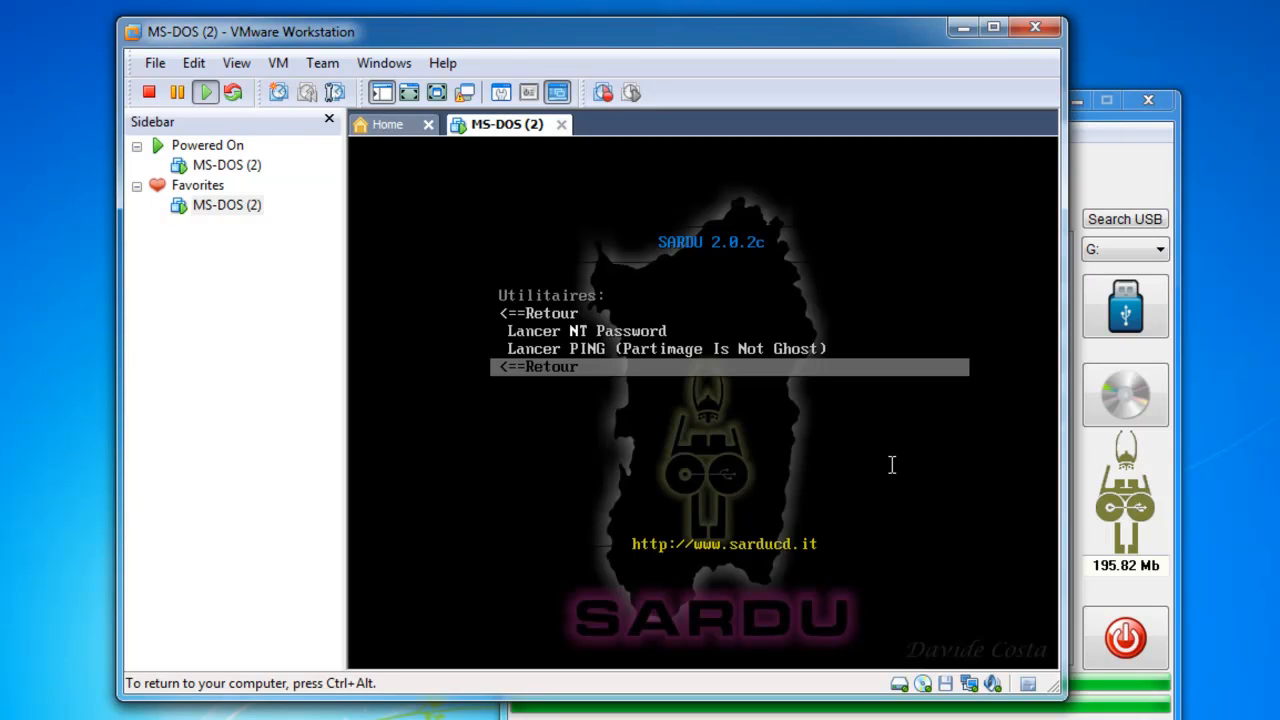
key(Return)
Step: Examine the Windows live submenu of the SARDU boot menu, including its XP Recovery Console entry, and return to the main boot menu
key(Down)
key(Down)
key(Down)
key(Down)
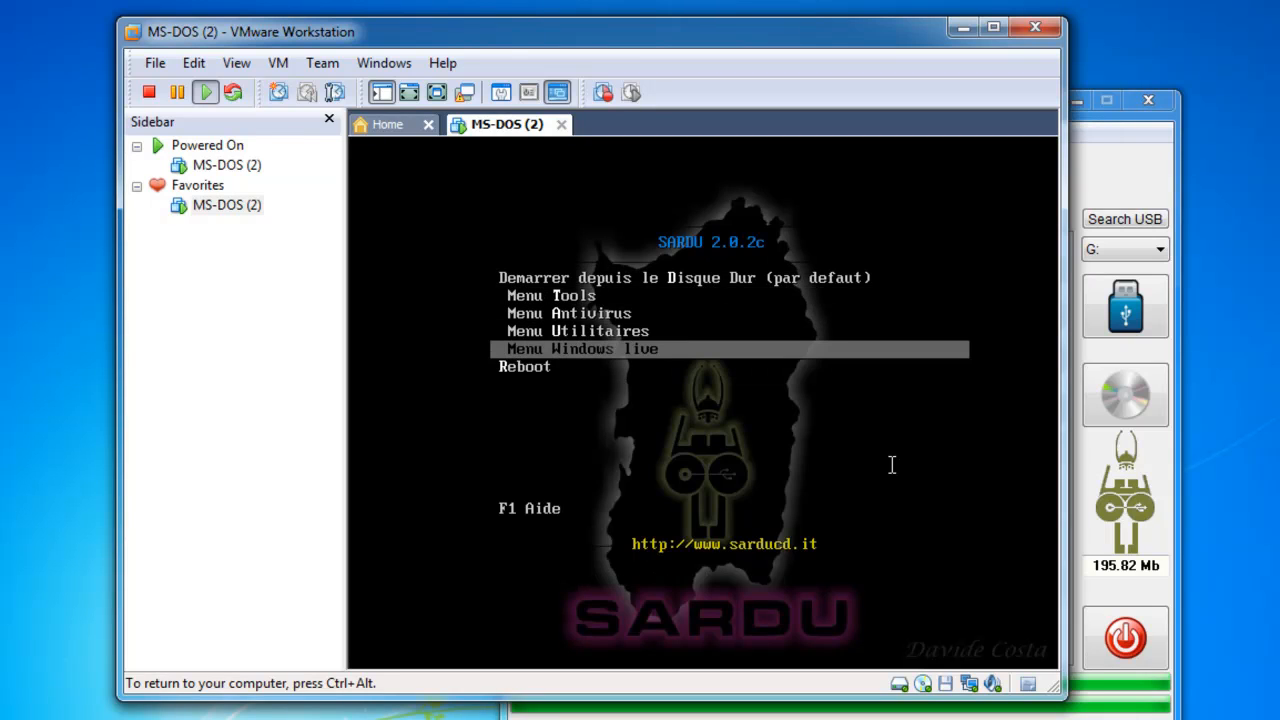
key(Return)
key(Down)
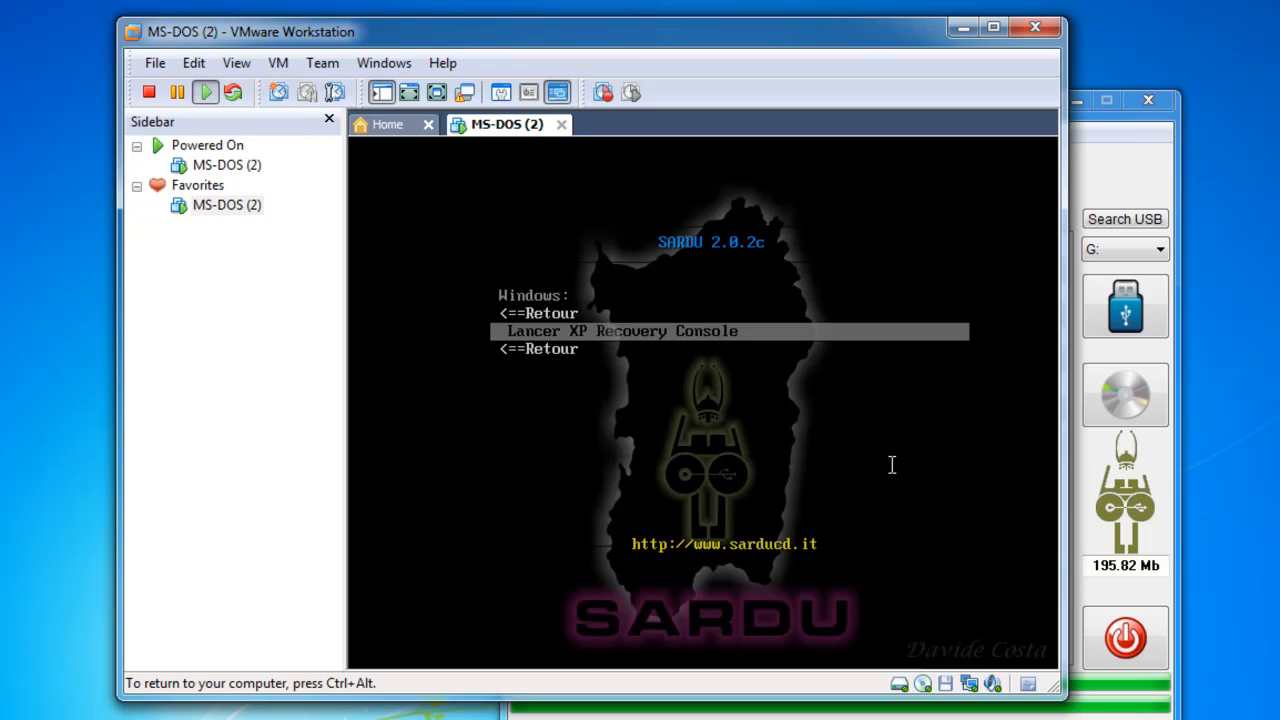
key(Up)
key(Return)
Step: Launch Dr Web Live CD from the Antivirus submenu of the SARDU boot menu
key(Down)
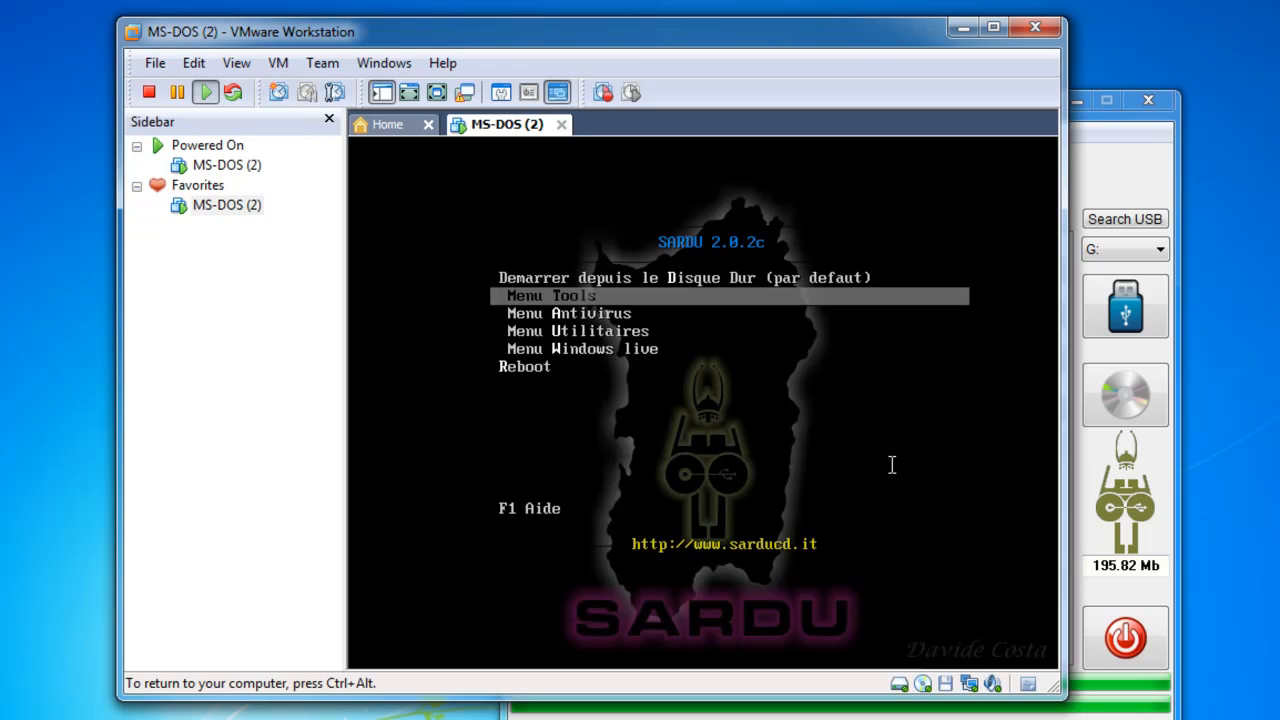
key(Down)
key(Return)
key(Down)
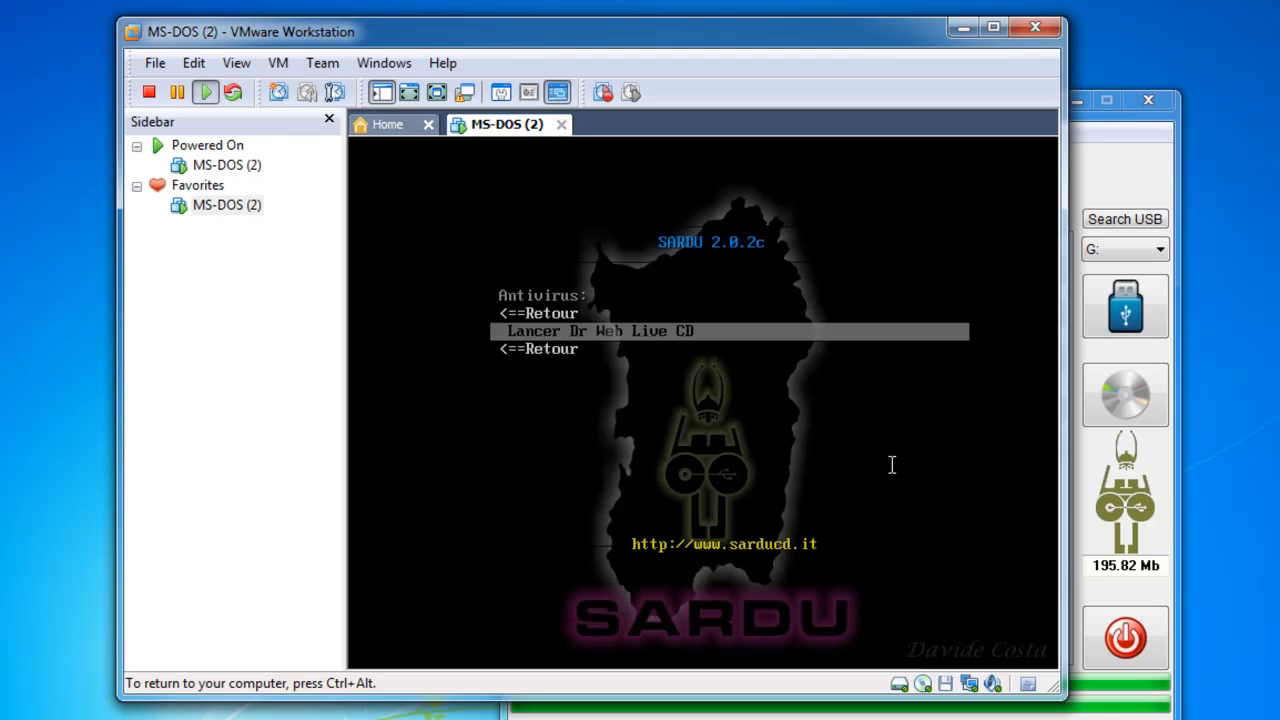
key(Return)
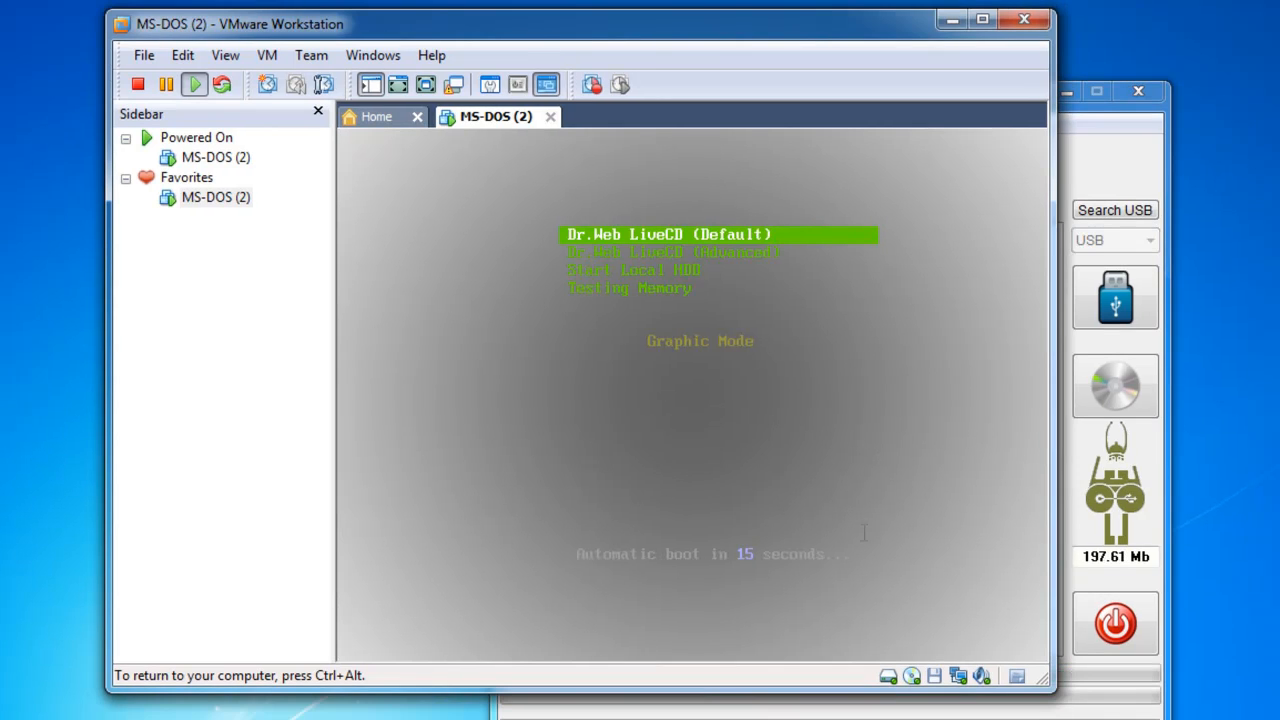
Step: Examine the Dr.Web LiveCD boot options: Default, Advanced, Start Local HDD and Testing Memory
key(Down)
key(Down)
key(Down)
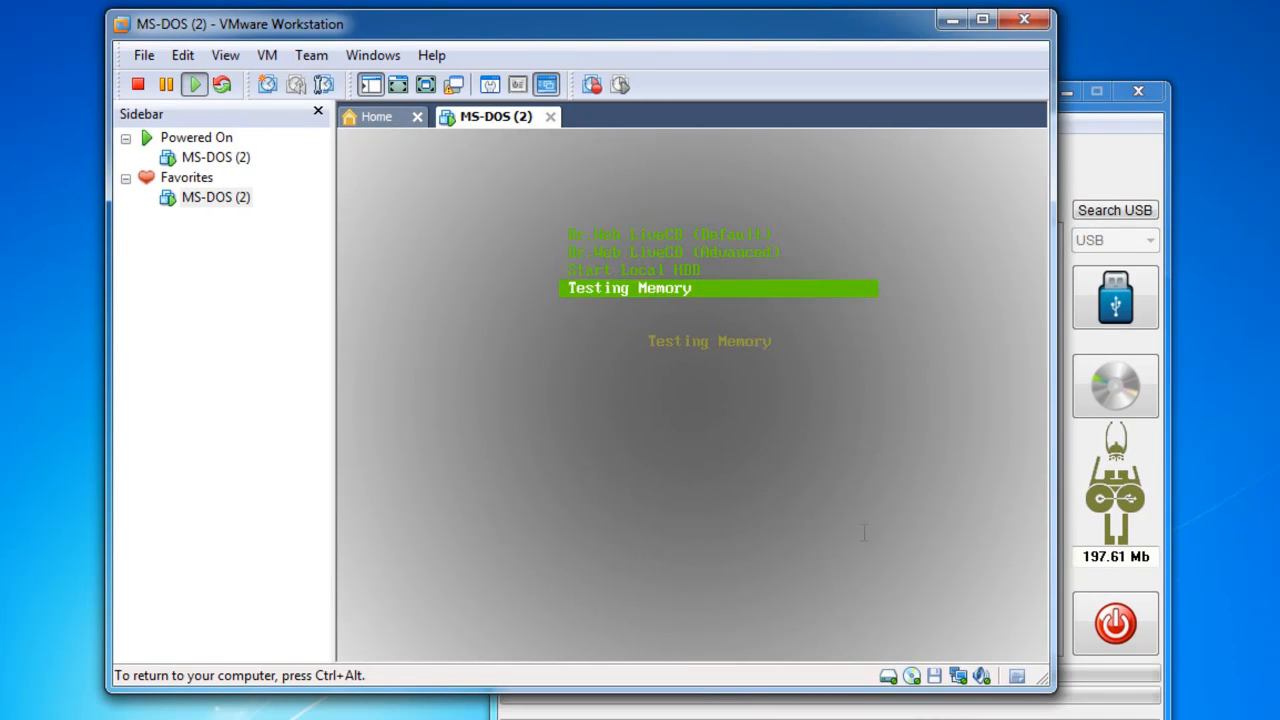
key(Up)
key(Up)
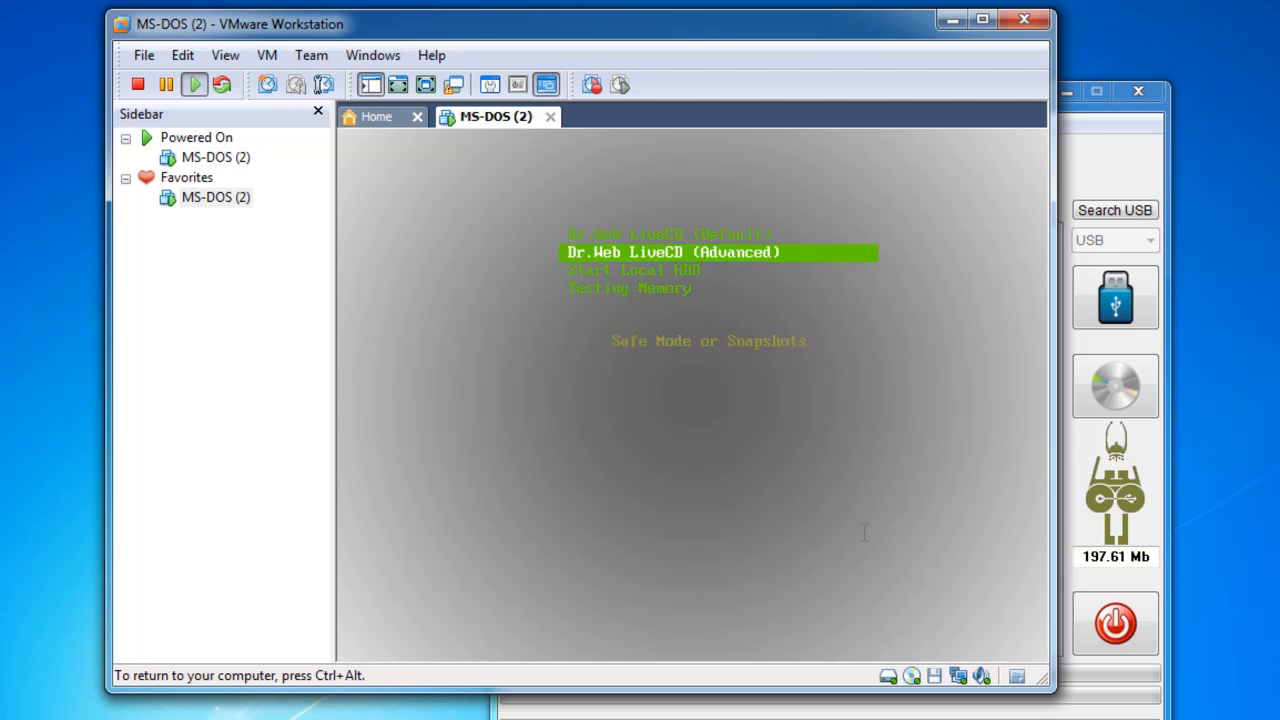
key(Up)
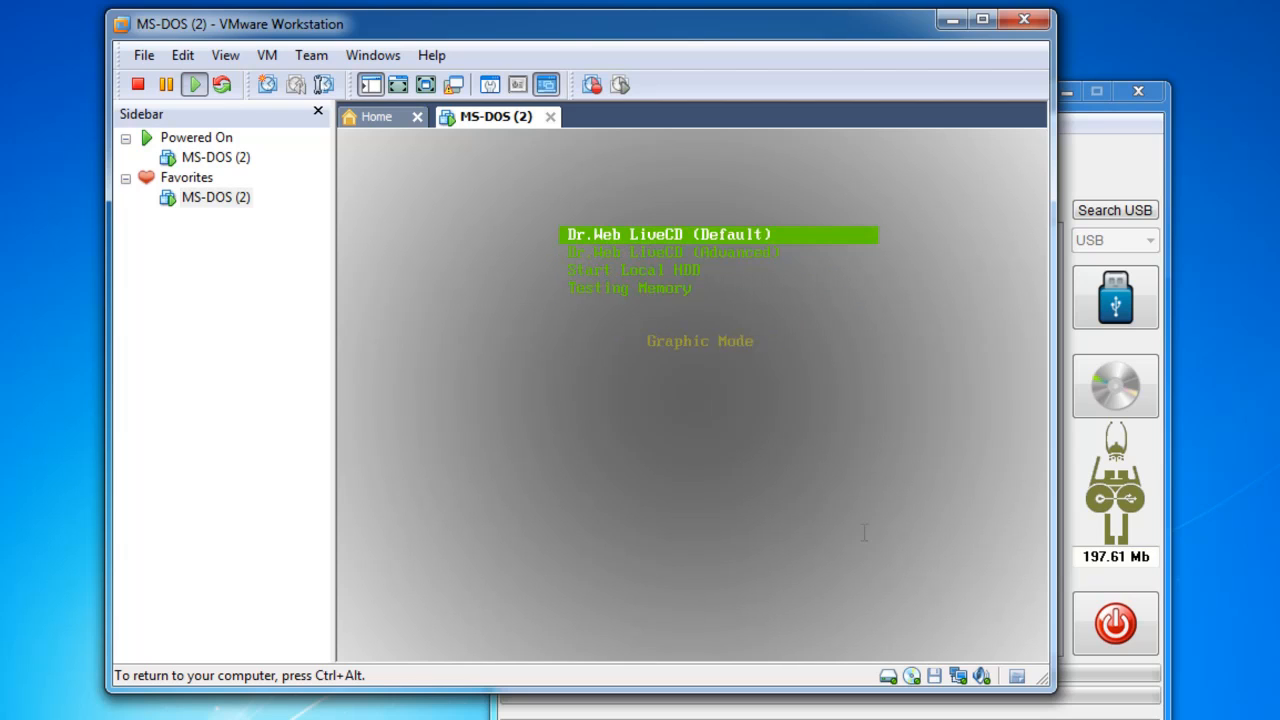
key(Down)
key(Down)
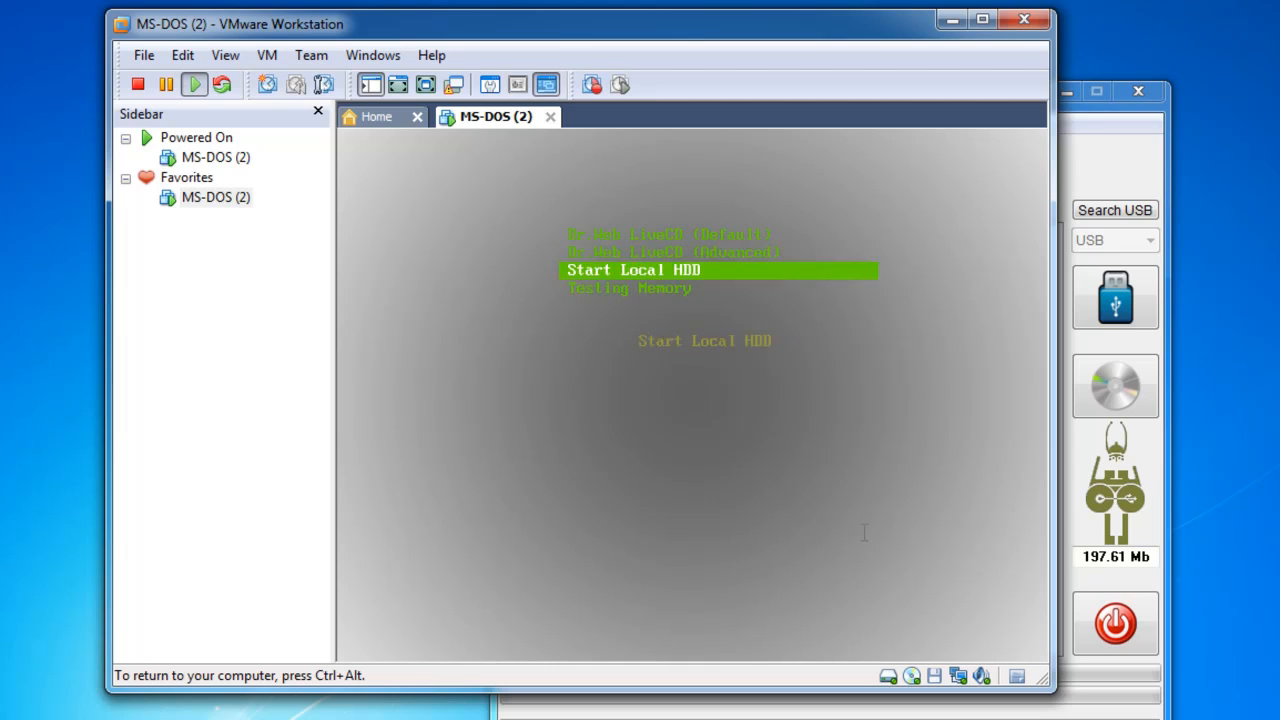
key(Down)
key(Up)
key(Up)
key(Up)
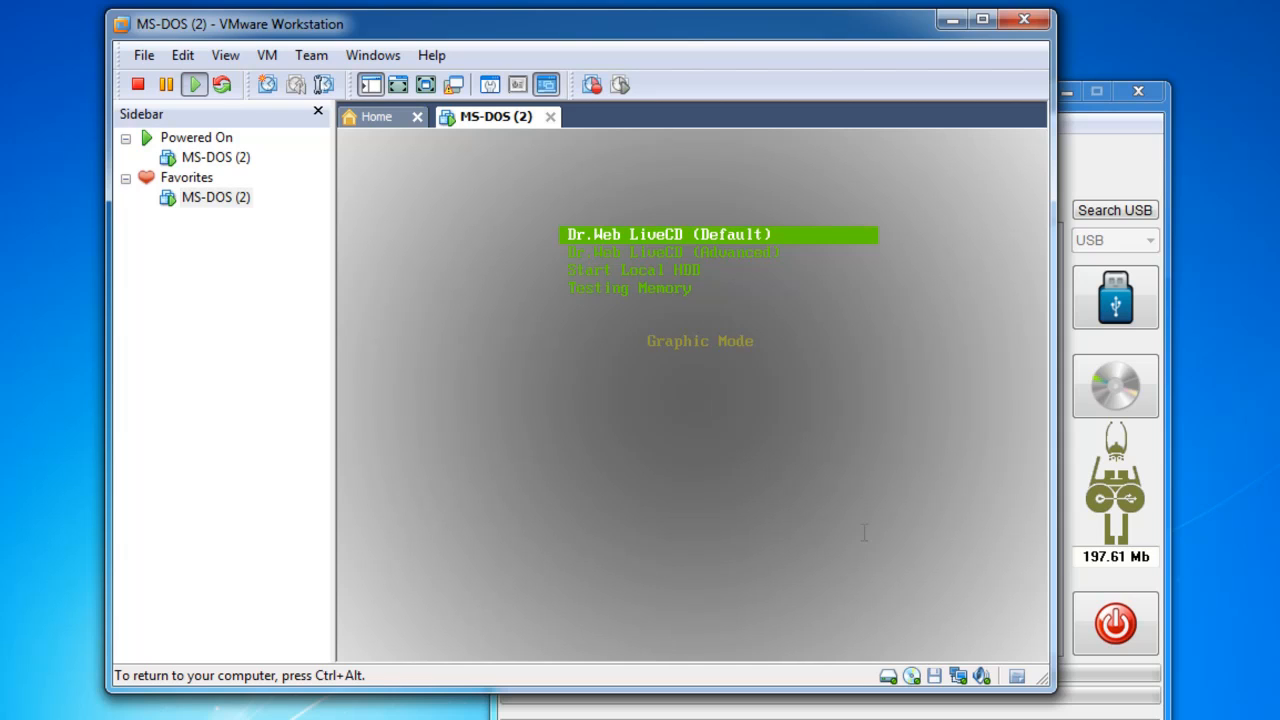
key(Down)
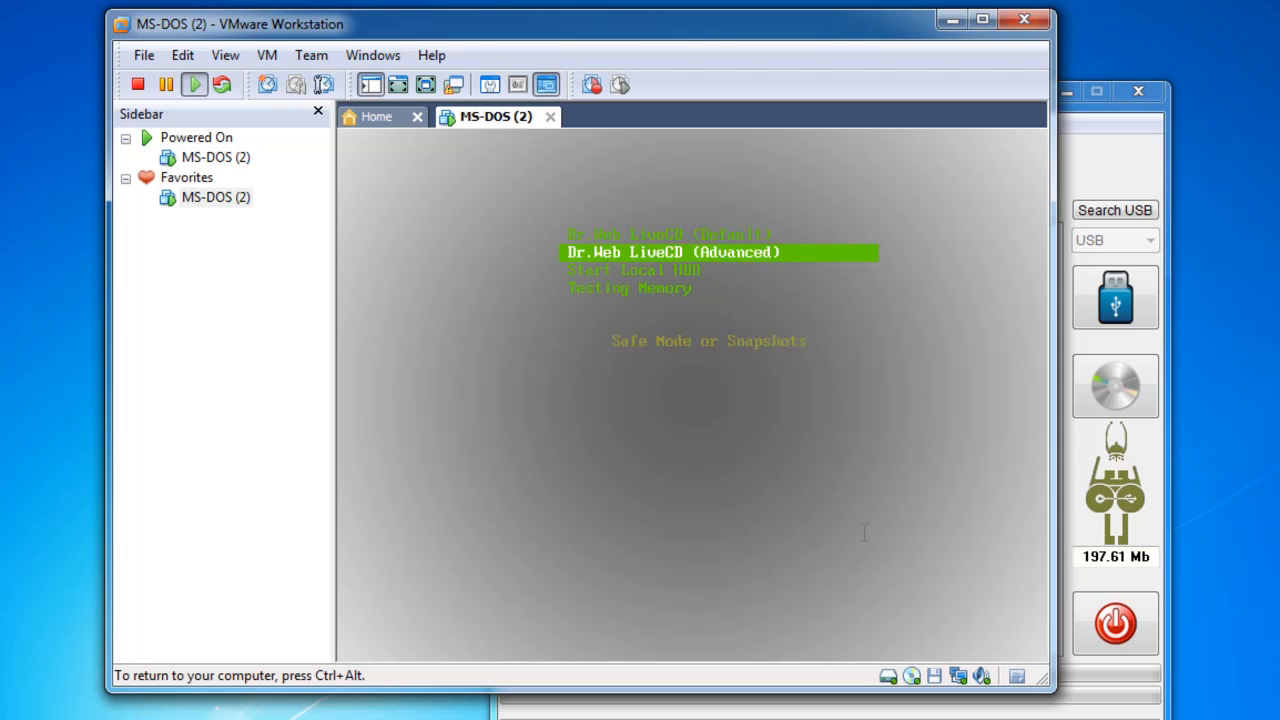
key(Down)
key(Down)
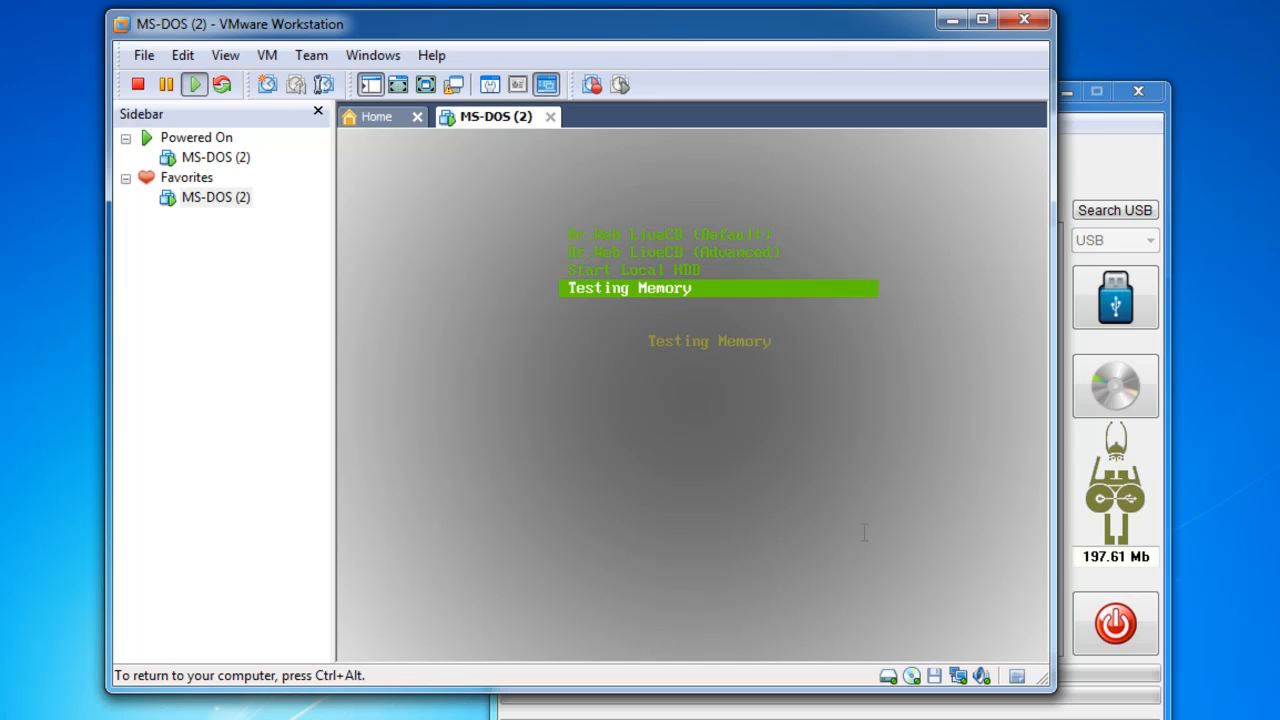